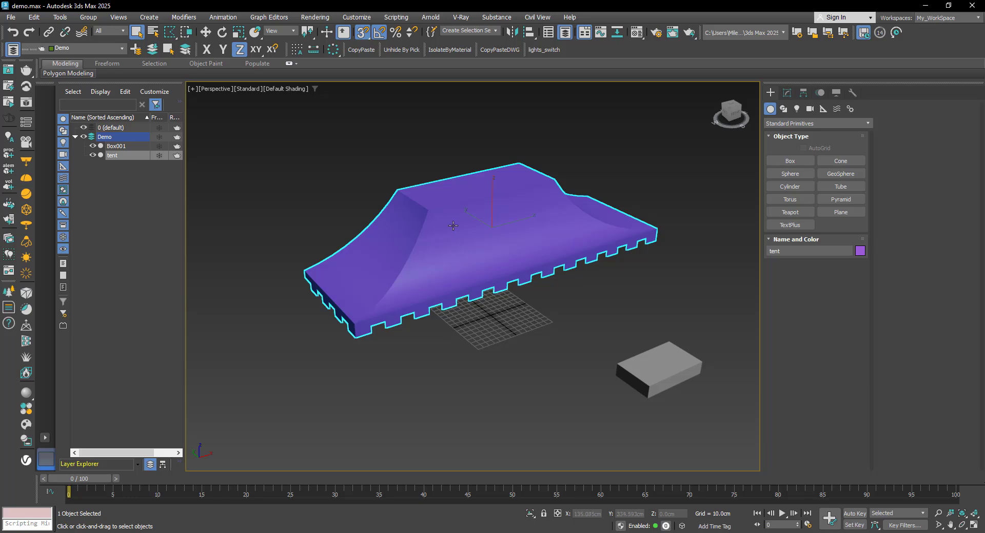
- Delete the grey box standing beside the tent
alt+middle_drag(452, 226, 433, 238)
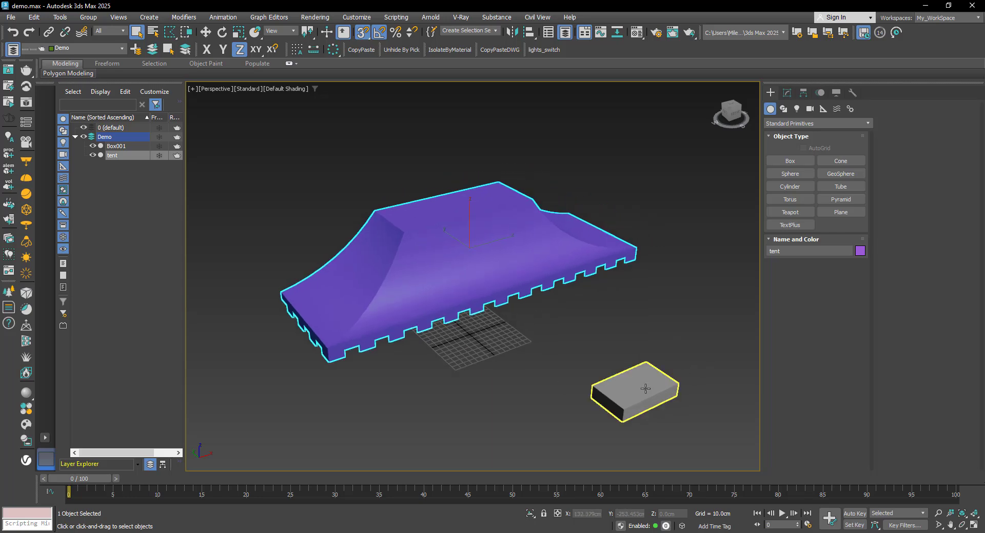
click(646, 389)
click(787, 93)
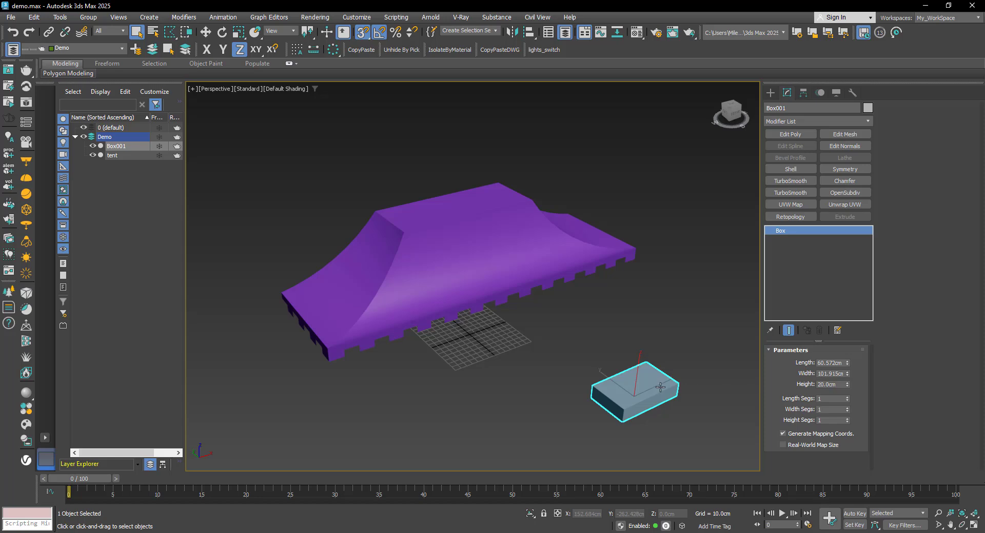
middle_drag(660, 388, 664, 367)
key(Delete)
- Select the tent and open the Transform Toolbox, placing it in the viewport beside the model
click(456, 258)
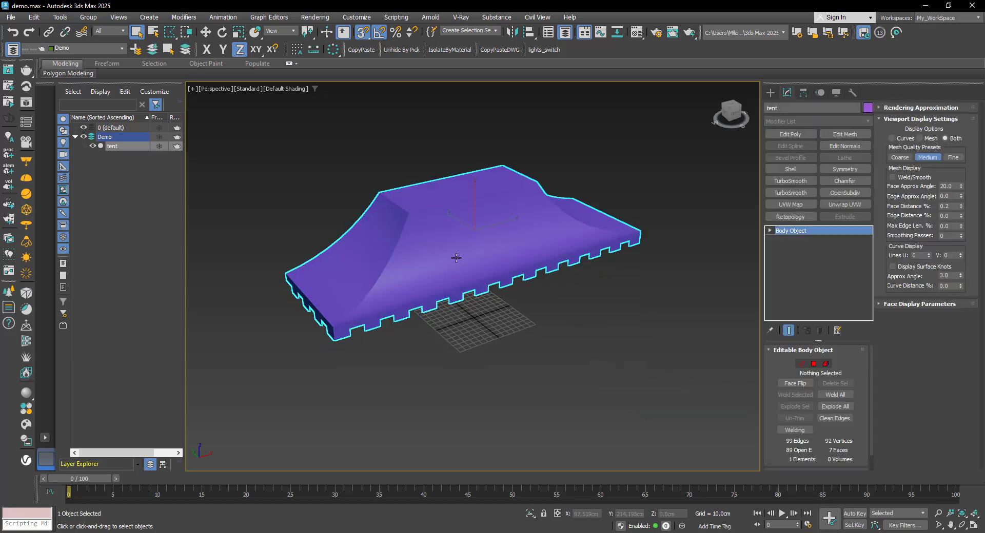
middle_drag(460, 280, 516, 294)
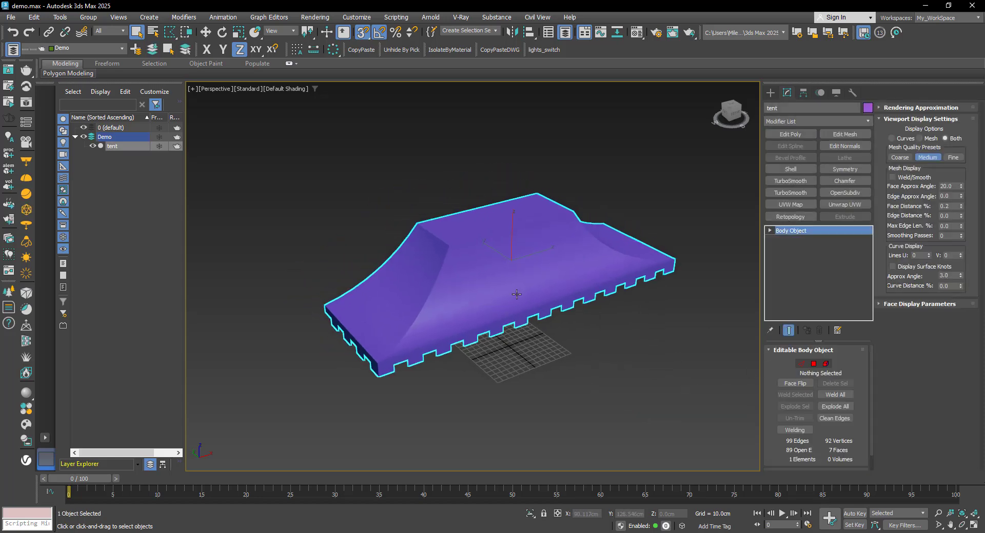
click(769, 92)
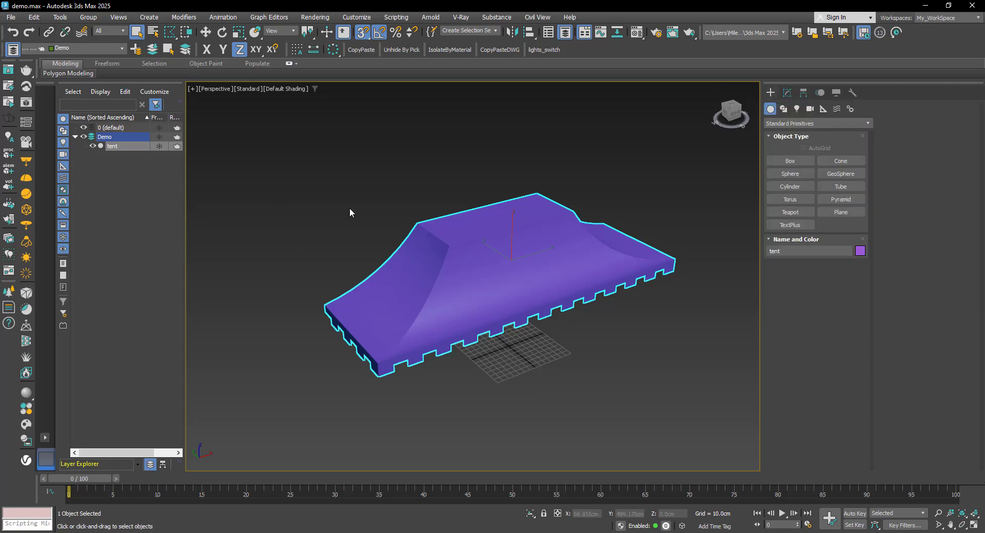
click(32, 19)
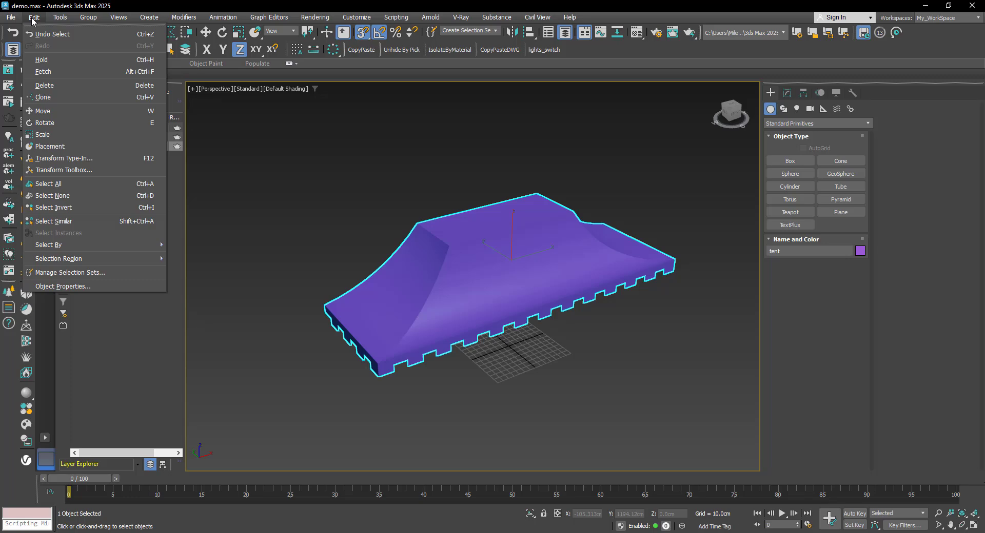
click(58, 170)
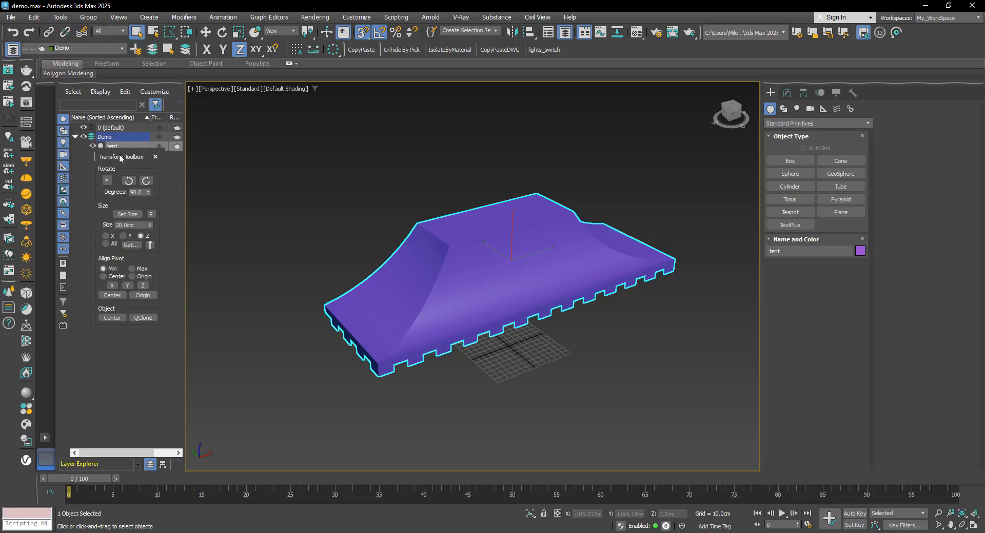
drag(124, 159, 256, 143)
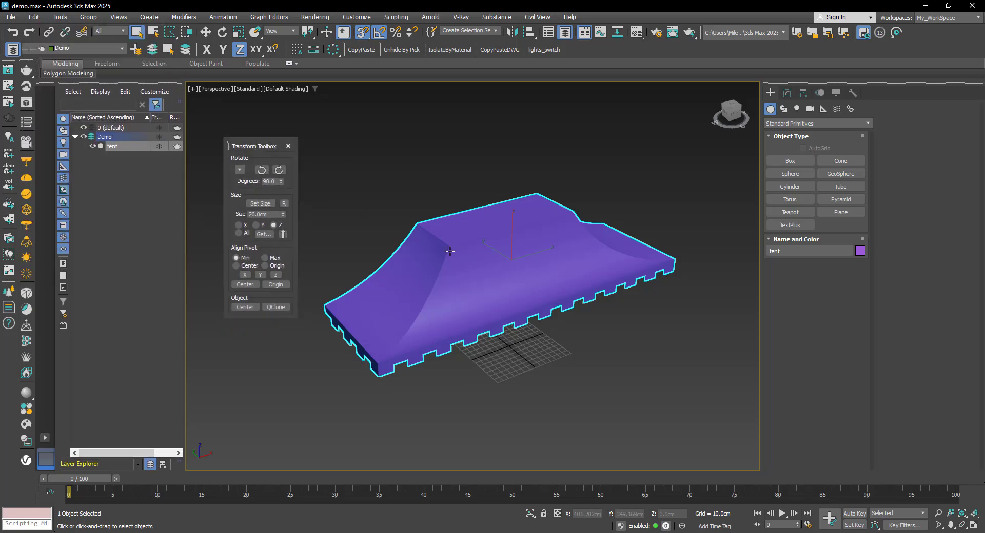
- Display the tent's X, Y and Z dimensions in a separate Size window and compare them with the model from several angles
middle_drag(448, 250, 467, 261)
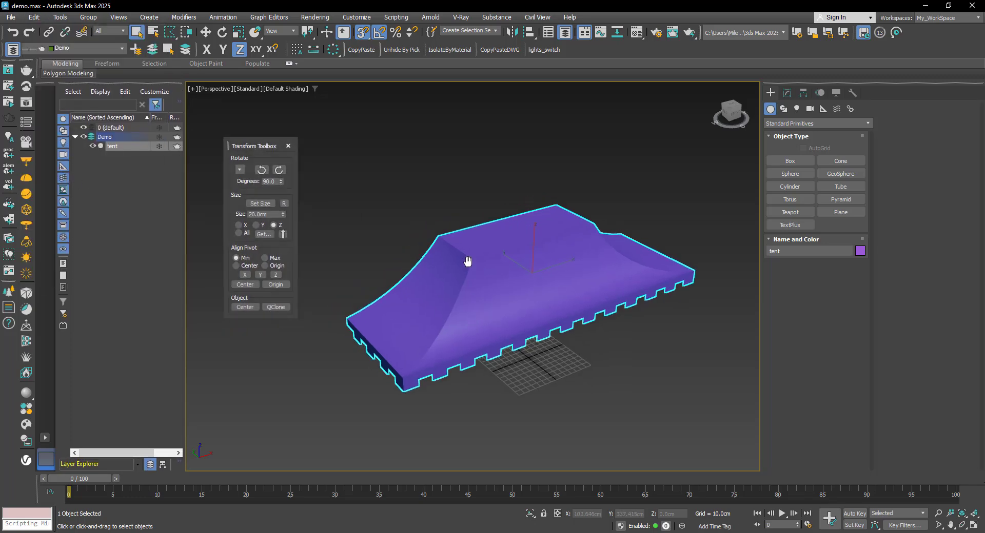
click(262, 234)
drag(291, 181, 361, 152)
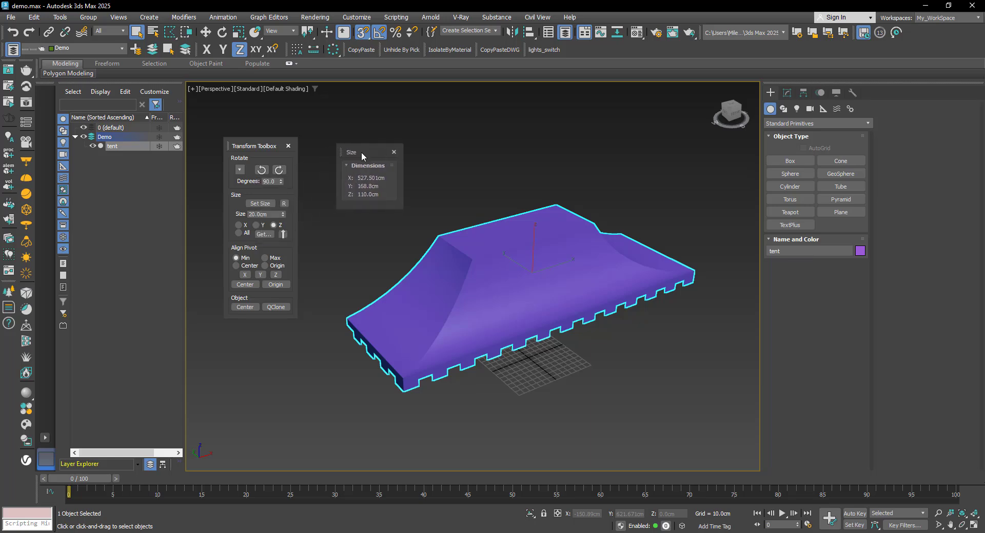
alt+middle_drag(462, 287, 392, 327)
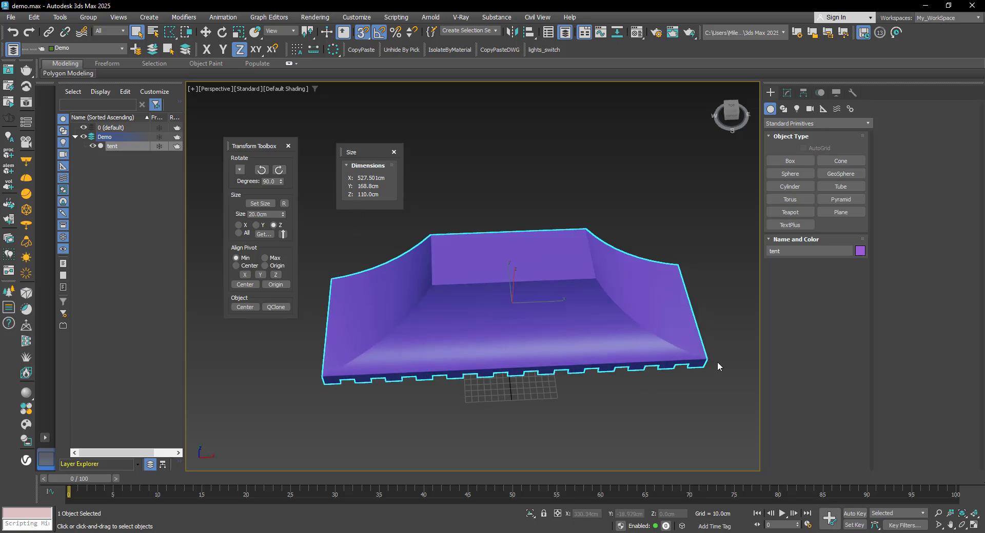
alt+middle_drag(416, 357, 503, 321)
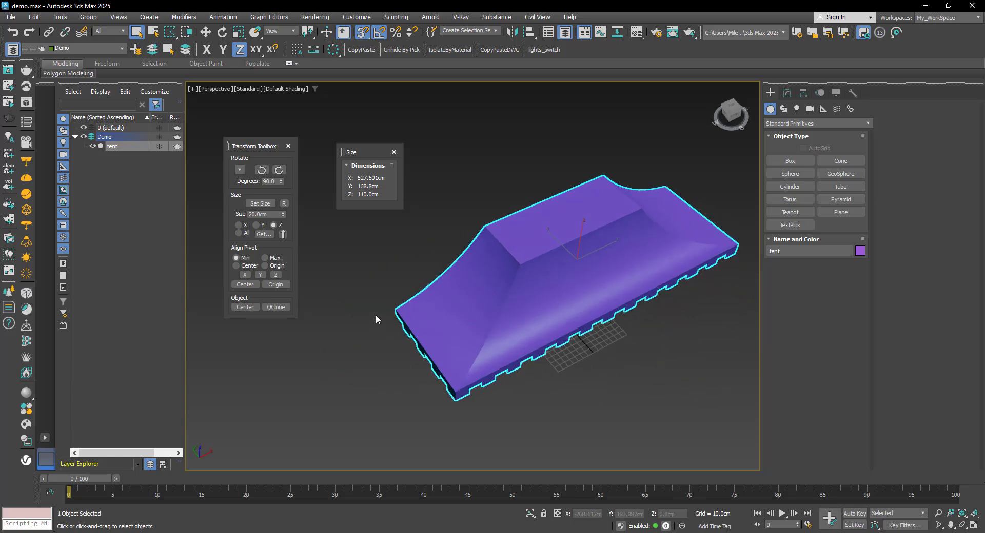
alt+middle_drag(451, 348, 428, 314)
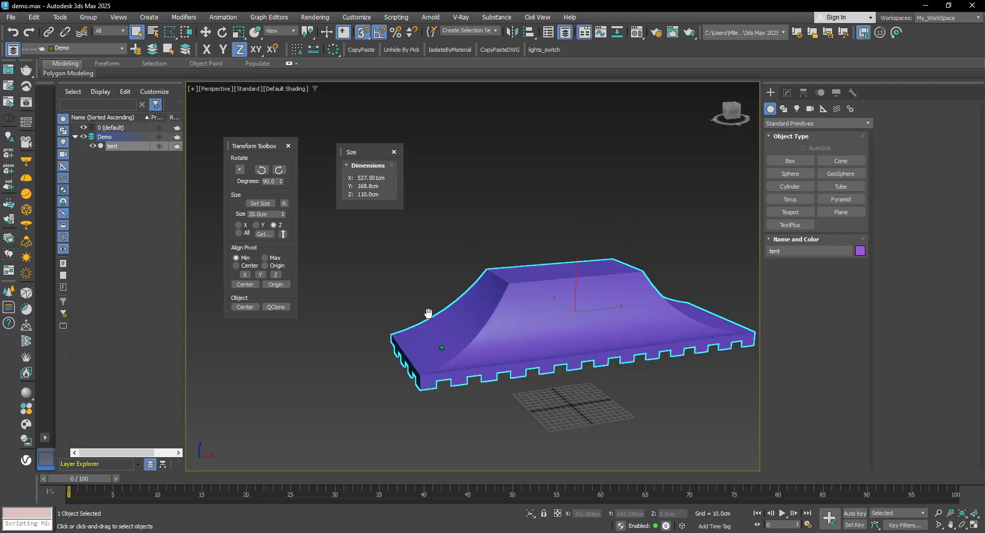
alt+middle_drag(488, 313, 420, 303)
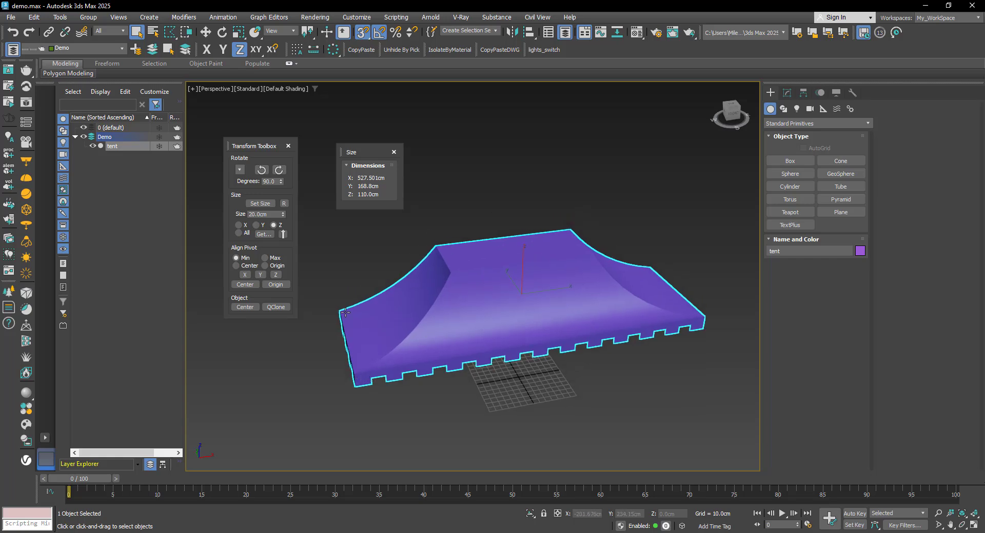
- Set the tent's size along the X axis to 560 cm with the Transform Toolbox
click(237, 226)
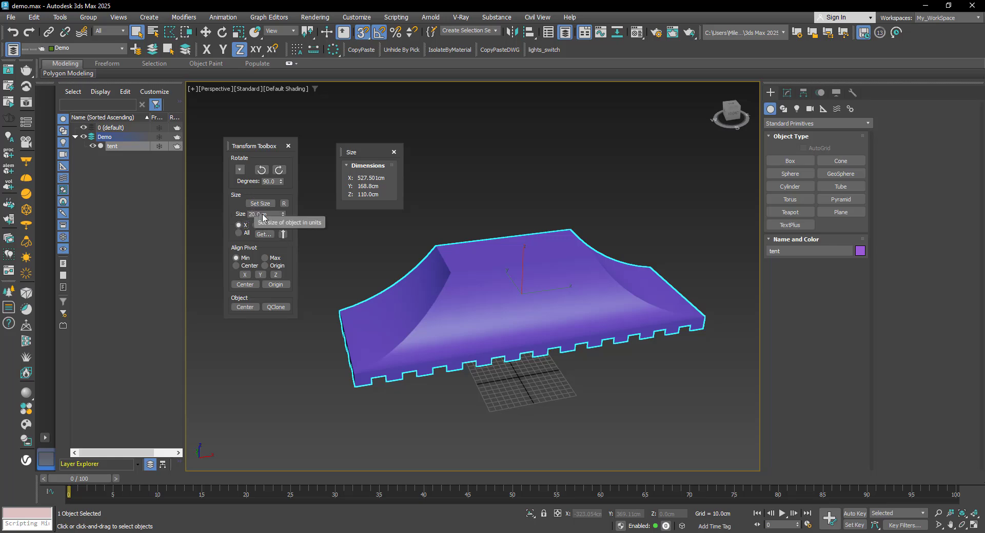
click(283, 235)
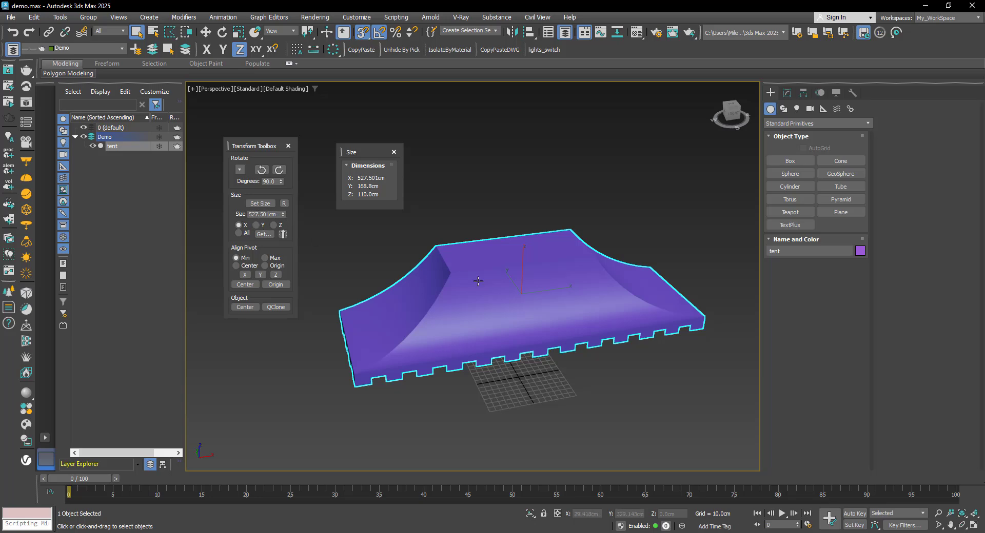
mouse_move(478, 281)
middle_down()
mouse_move(500, 305)
mouse_move(460, 287)
mouse_move(469, 269)
middle_up()
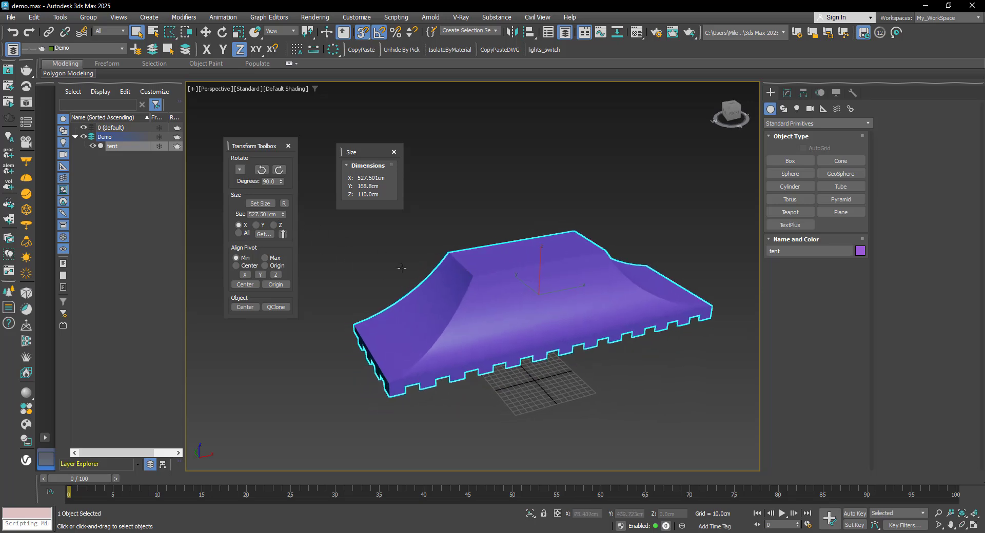
click(274, 215)
text(560)
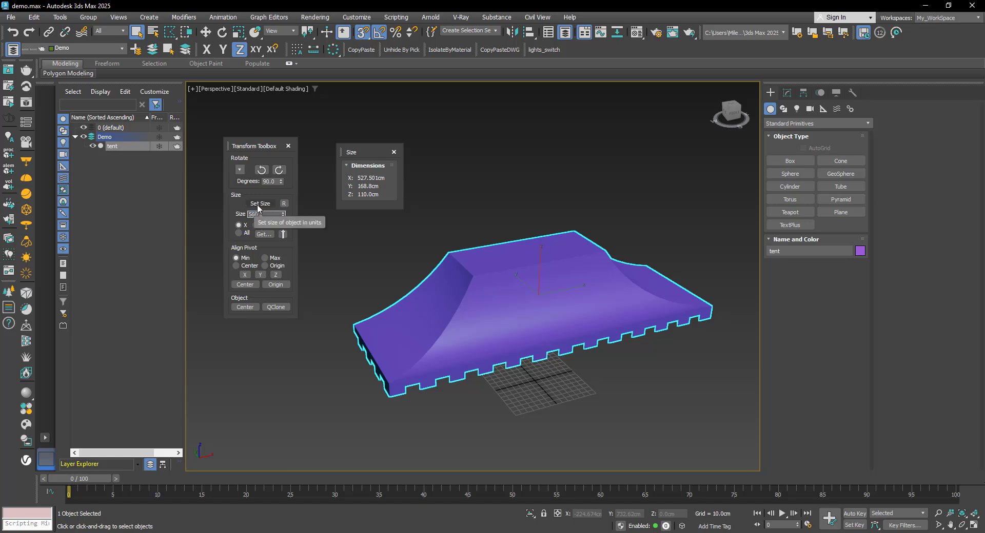
click(258, 205)
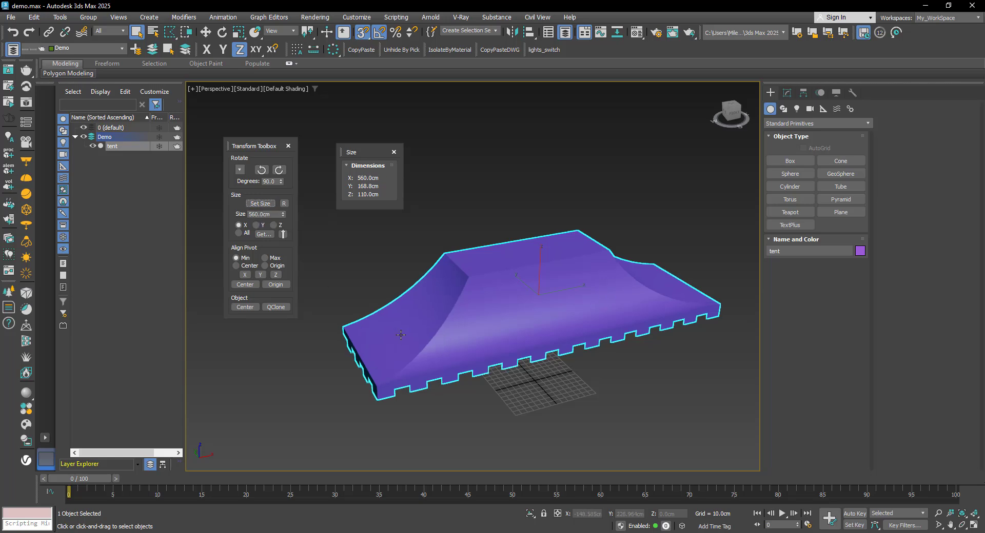
- Set the tent's size along the Y axis to 180 cm
middle_drag(462, 328, 513, 332)
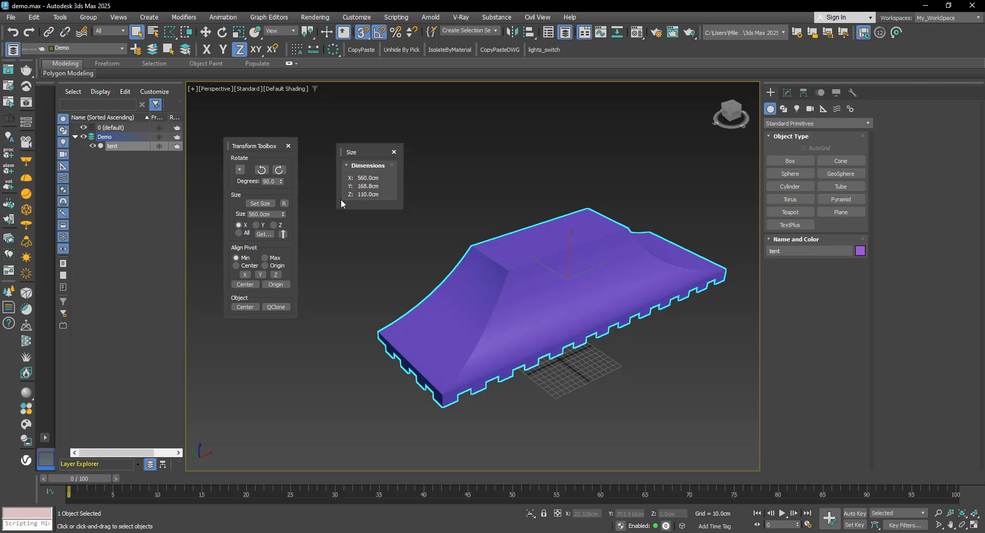
click(256, 226)
click(267, 234)
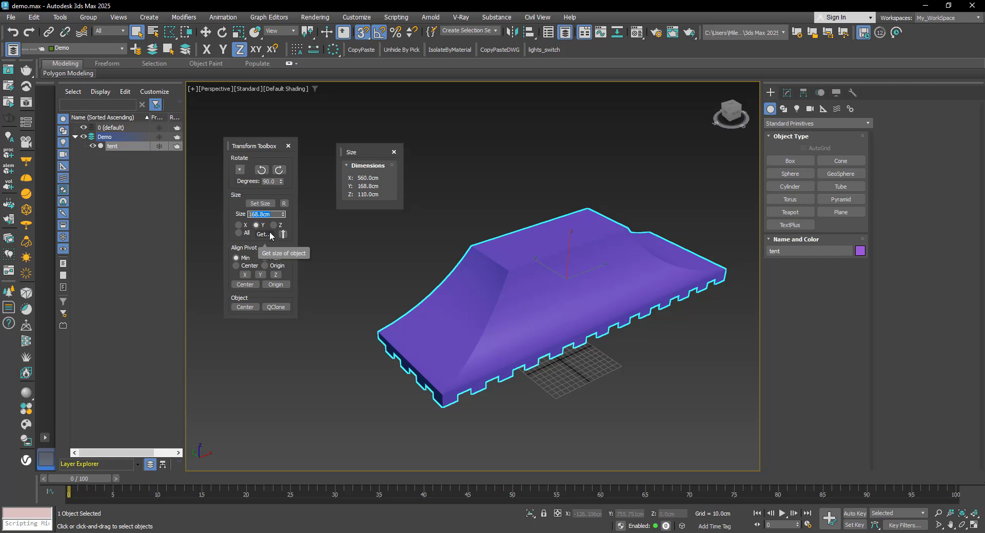
click(260, 203)
- Set the tent's size along the Z axis to 140 cm
alt+middle_drag(453, 314, 448, 284)
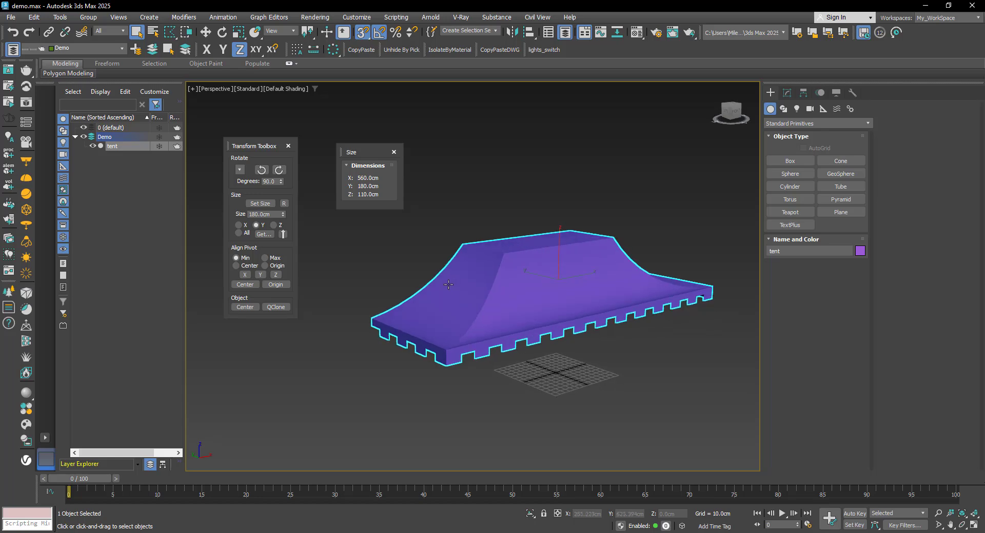
click(274, 226)
click(282, 235)
drag(274, 214, 233, 215)
text(140)
click(261, 204)
- Create a 560 × 180 × 140 cm box with vertex snapping across the tent's opposite corners and up to its top, and show its parameters
scroll(486, 303, down, 2)
middle_drag(485, 303, 494, 353)
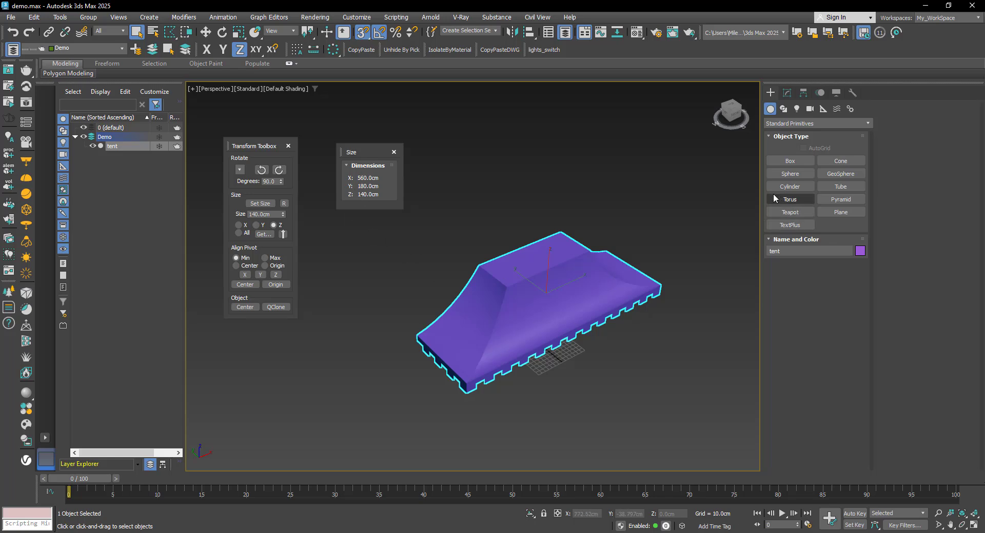
click(774, 163)
middle_drag(486, 215, 475, 220)
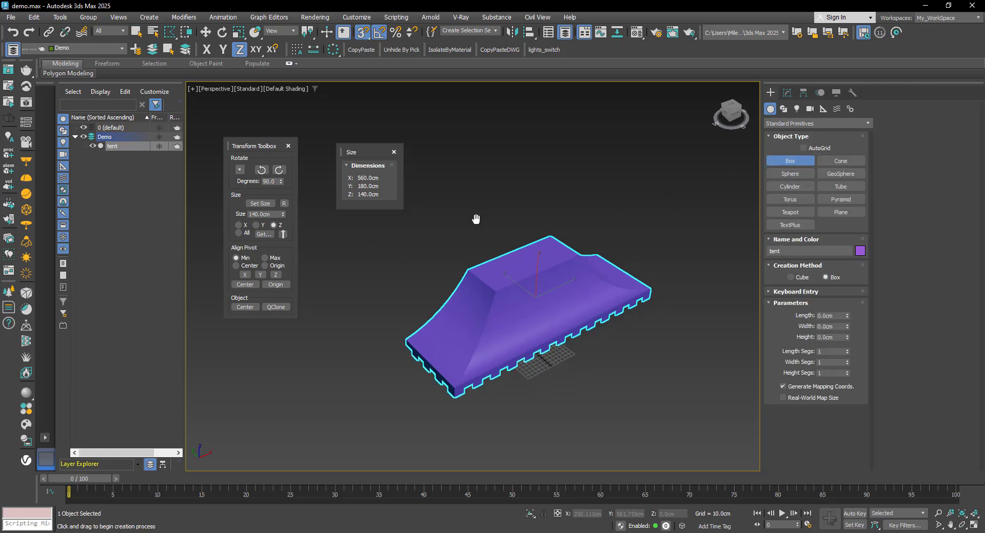
click(363, 32)
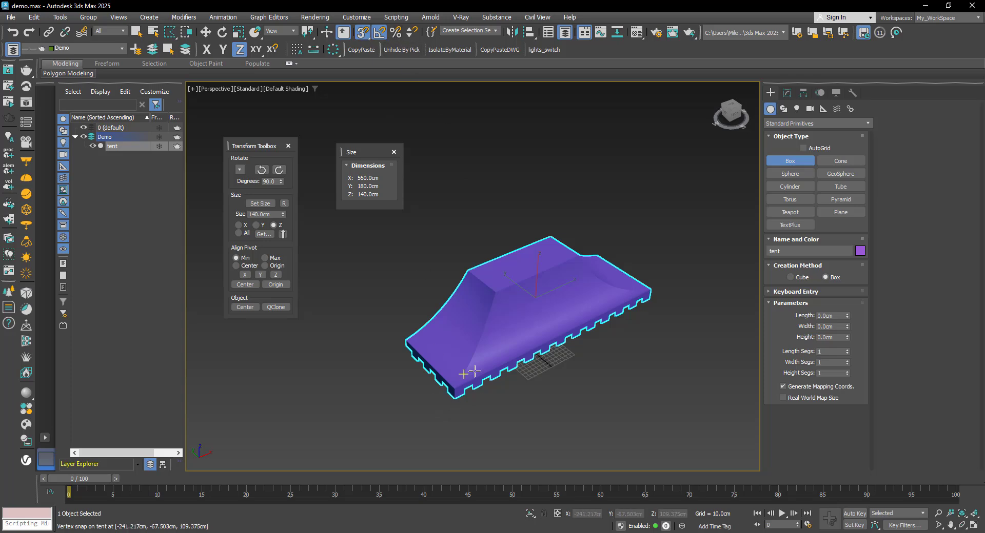
middle_drag(457, 369, 391, 389)
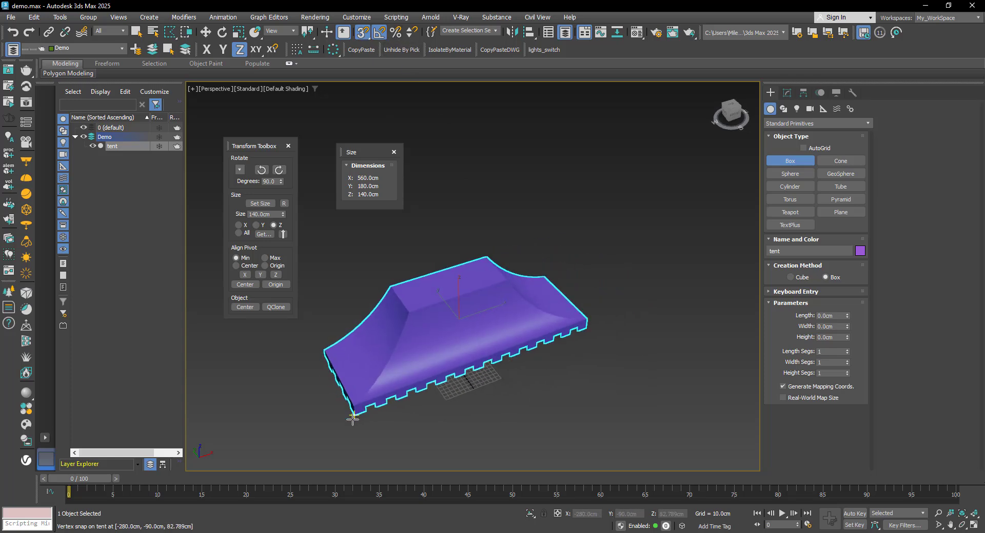
drag(354, 415, 543, 277)
click(486, 255)
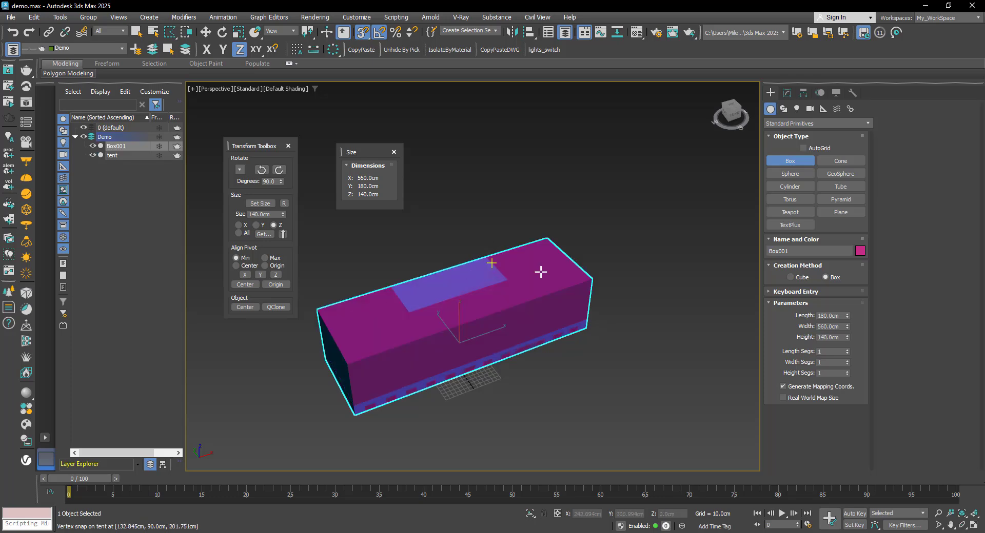
click(786, 93)
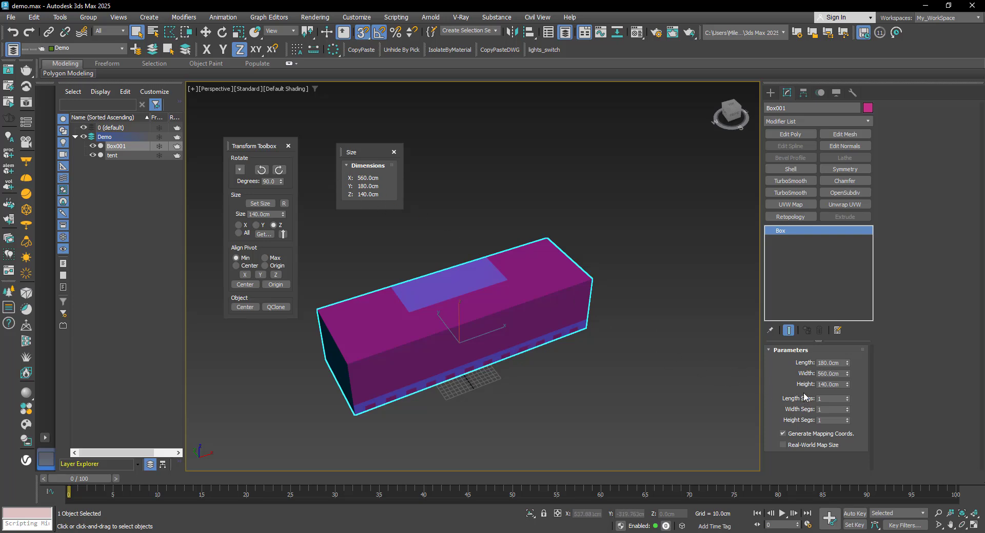
- Delete the box that encloses the tent
middle_drag(391, 340, 465, 322)
alt+middle_drag(464, 322, 460, 313)
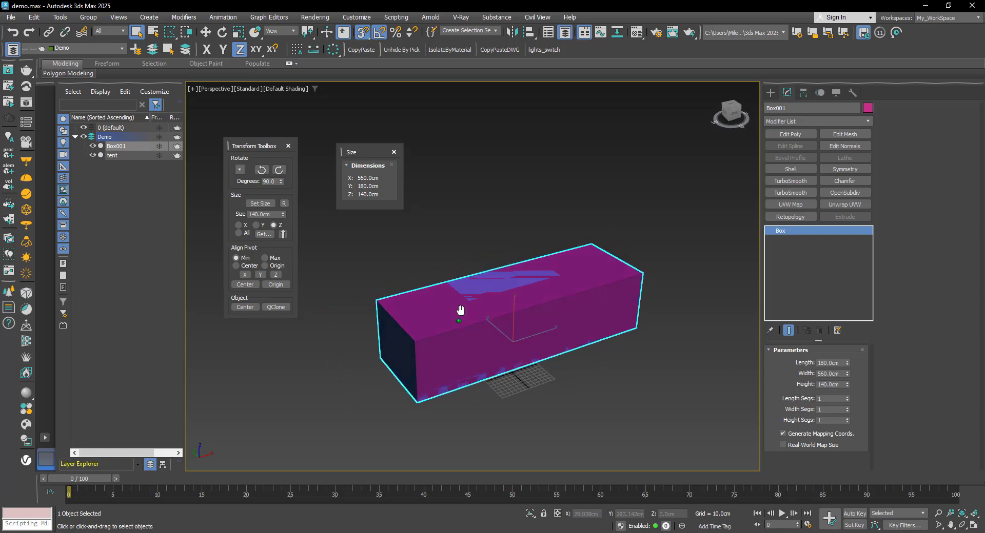
click(611, 215)
click(613, 276)
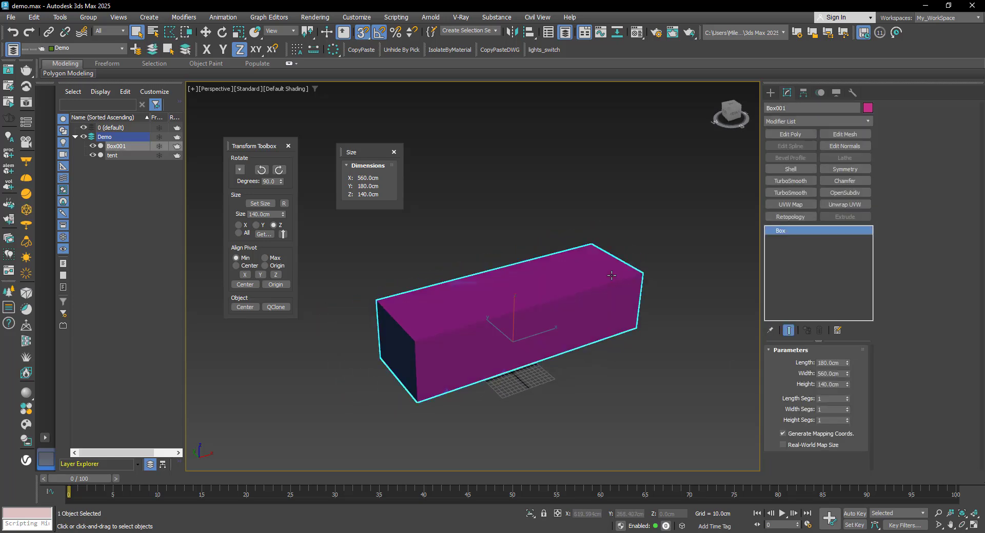
key(Delete)
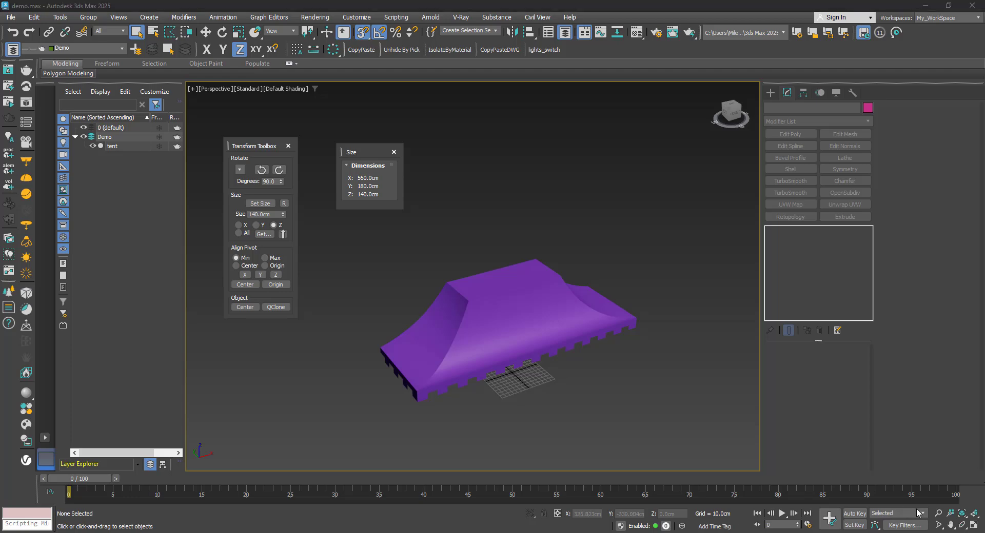
- Set the tent's size to 150 cm on all axes at once
click(238, 233)
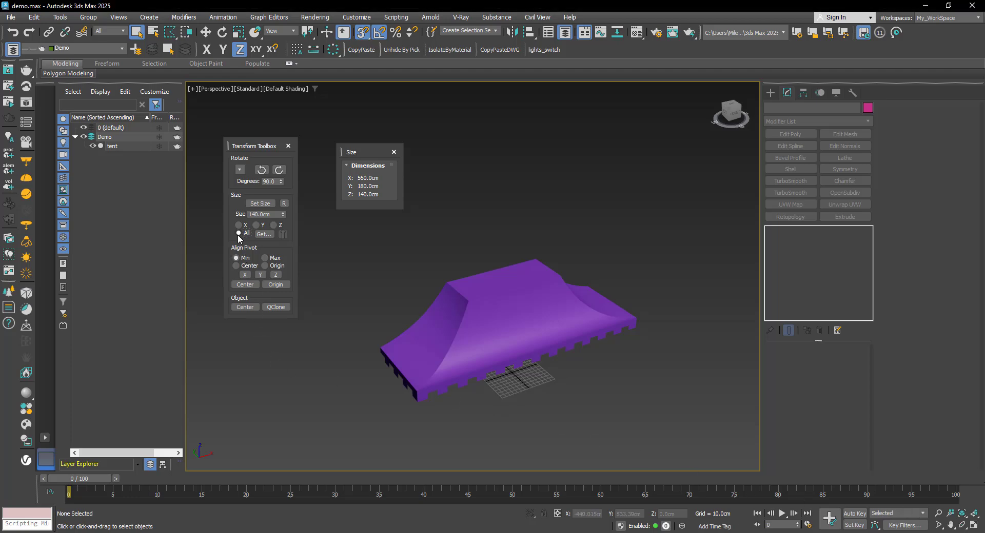
click(276, 216)
text(150)
click(252, 204)
click(477, 297)
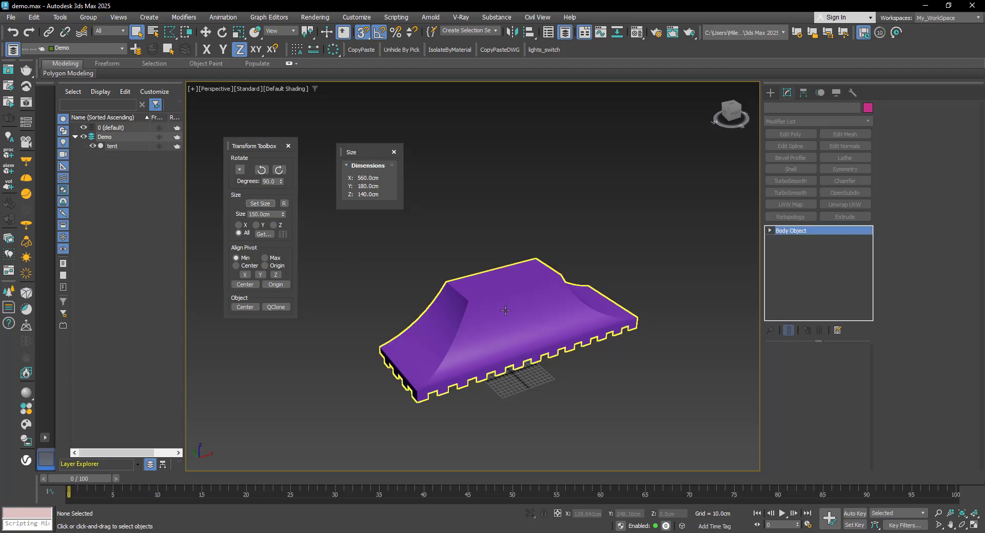
click(238, 233)
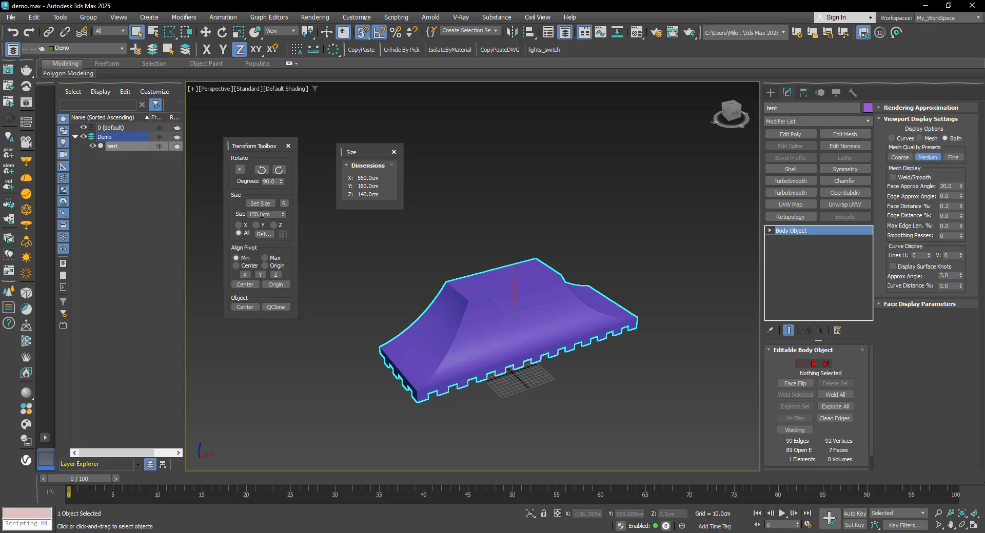
click(260, 203)
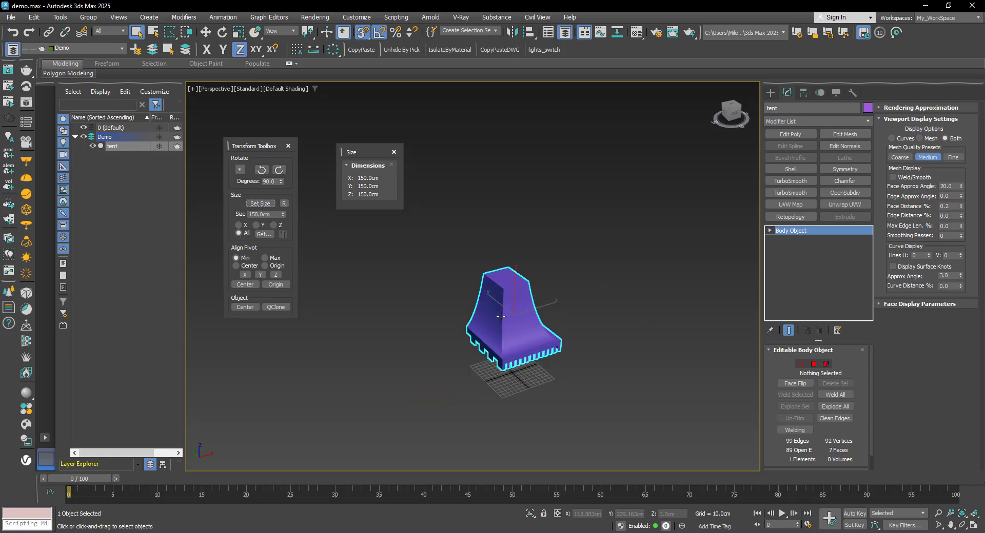
- Create a 150 × 150 × 150 cm box with vertex snapping around the tent and show its parameters
alt+middle_drag(500, 316, 666, 158)
click(770, 93)
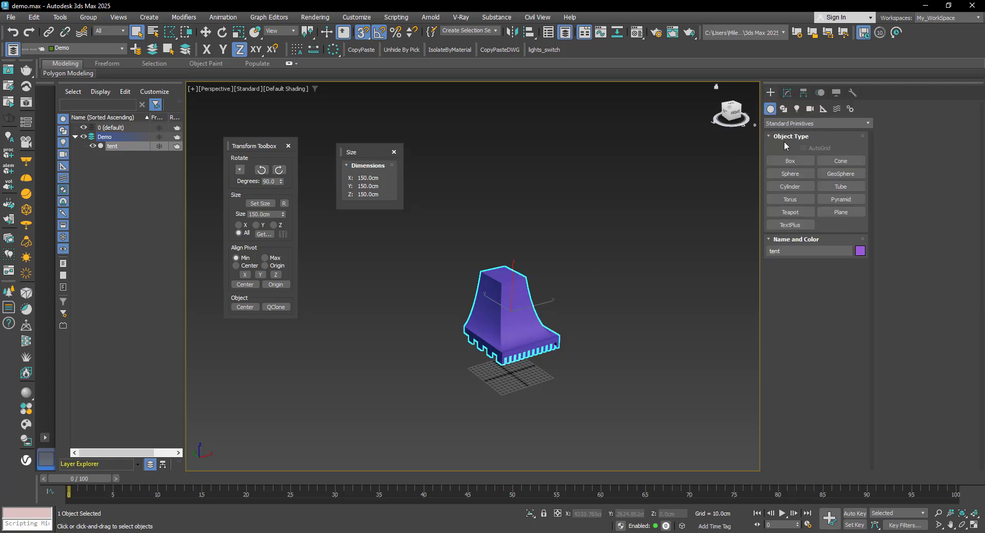
click(790, 162)
alt+middle_drag(589, 304, 585, 362)
scroll(484, 348, up, 3)
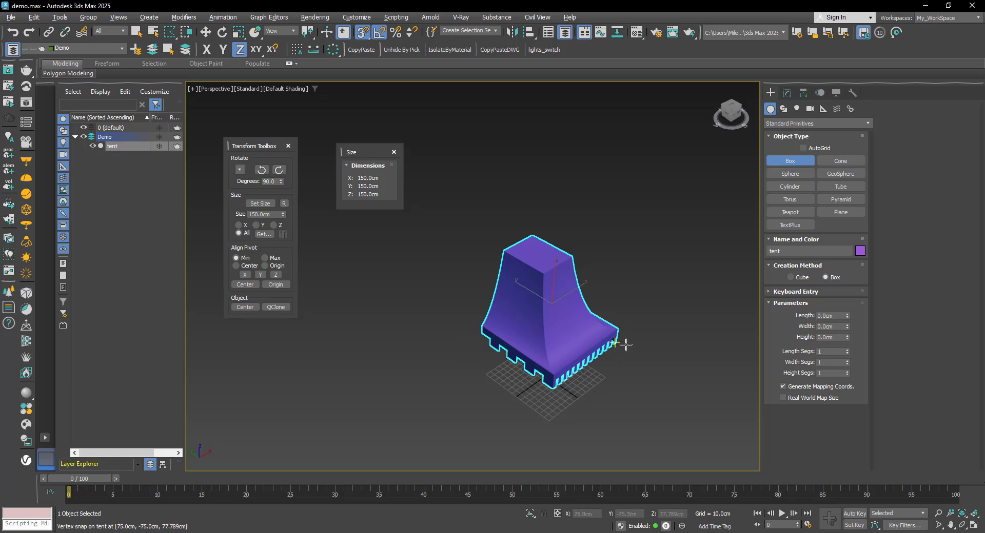
scroll(628, 343, up, 3)
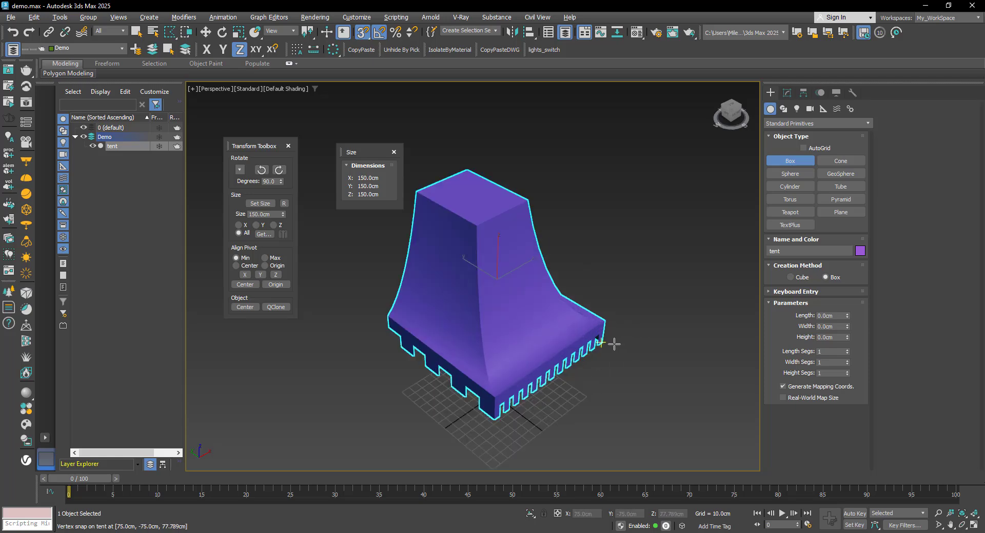
drag(614, 344, 387, 329)
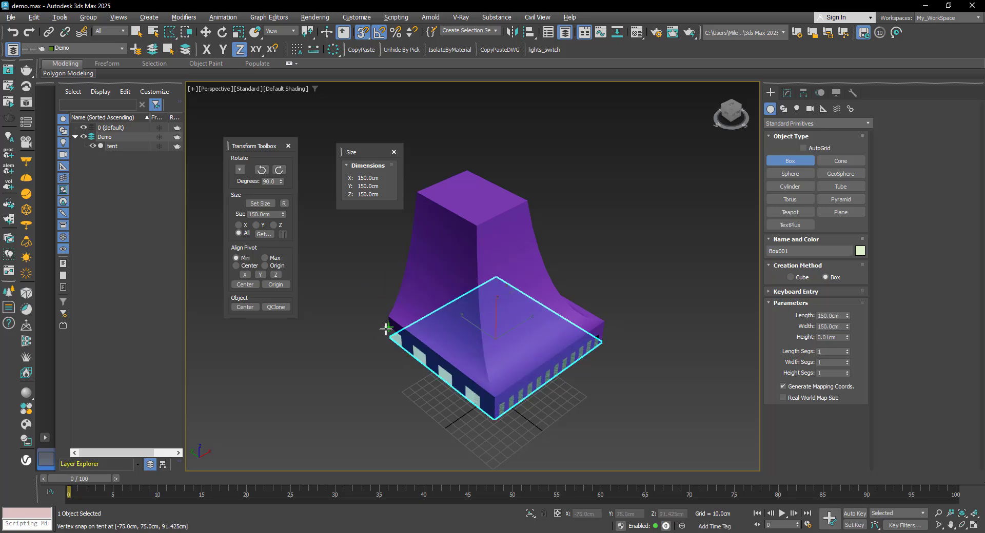
click(412, 192)
right_click(462, 190)
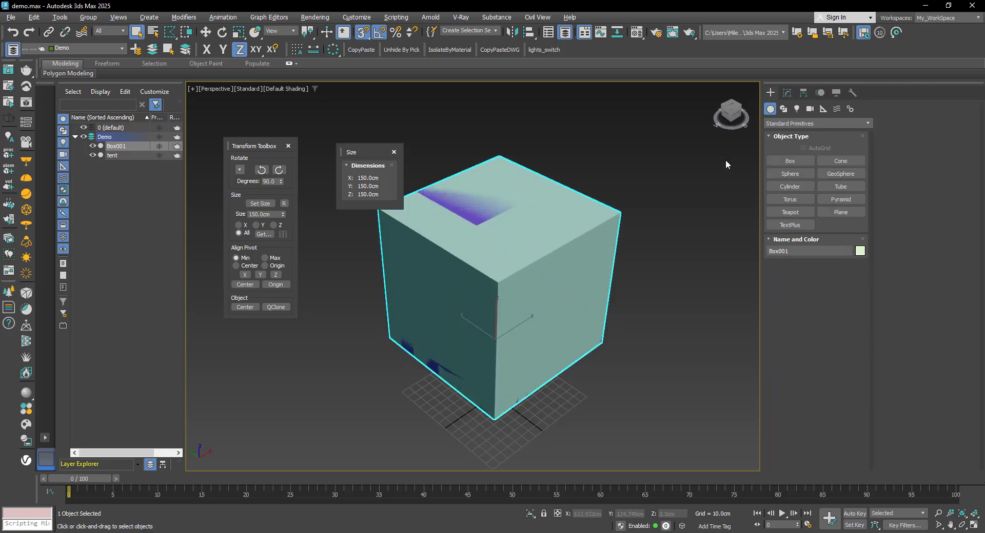
click(787, 92)
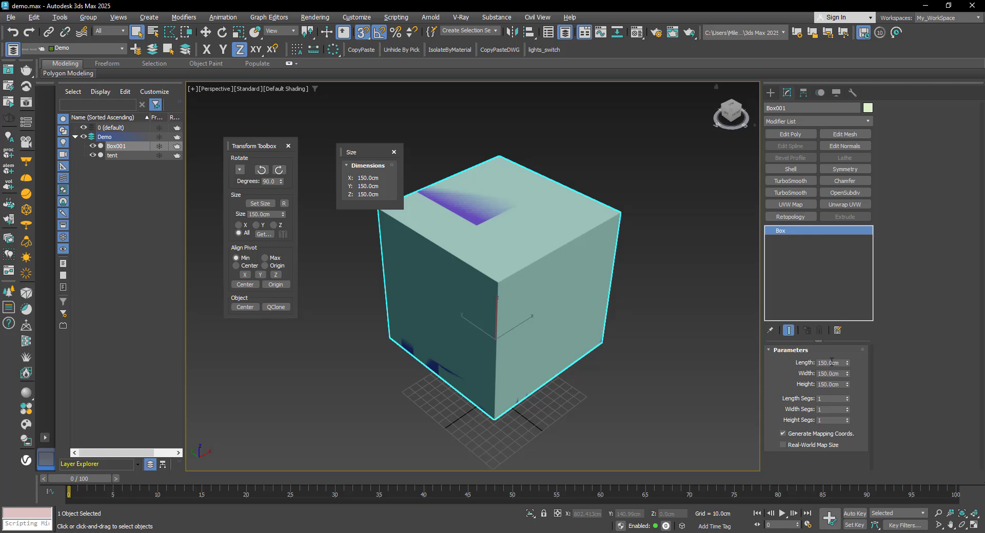
- Delete the box that encloses the tent and undo the tent's uniform 150 cm sizing
middle_drag(534, 327, 563, 346)
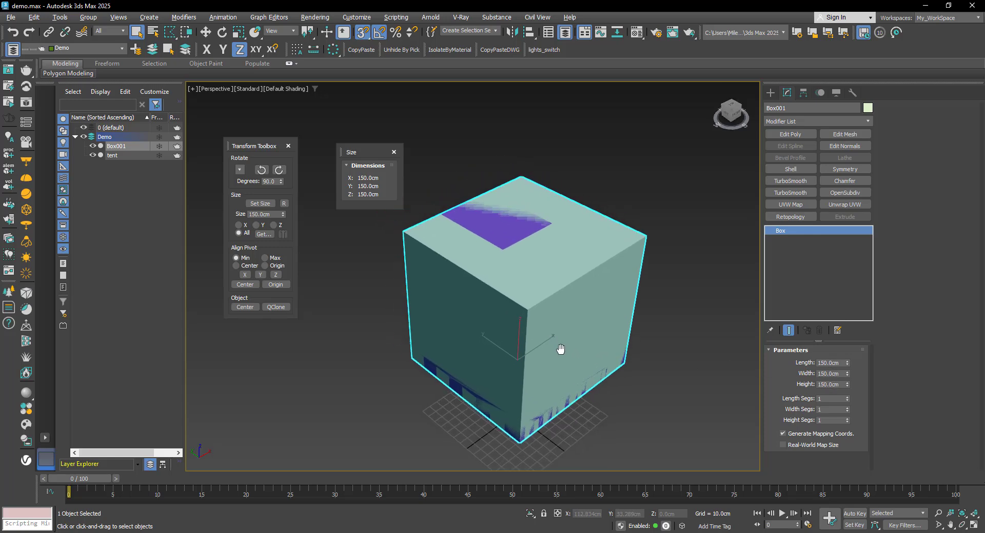
scroll(560, 350, down, 3)
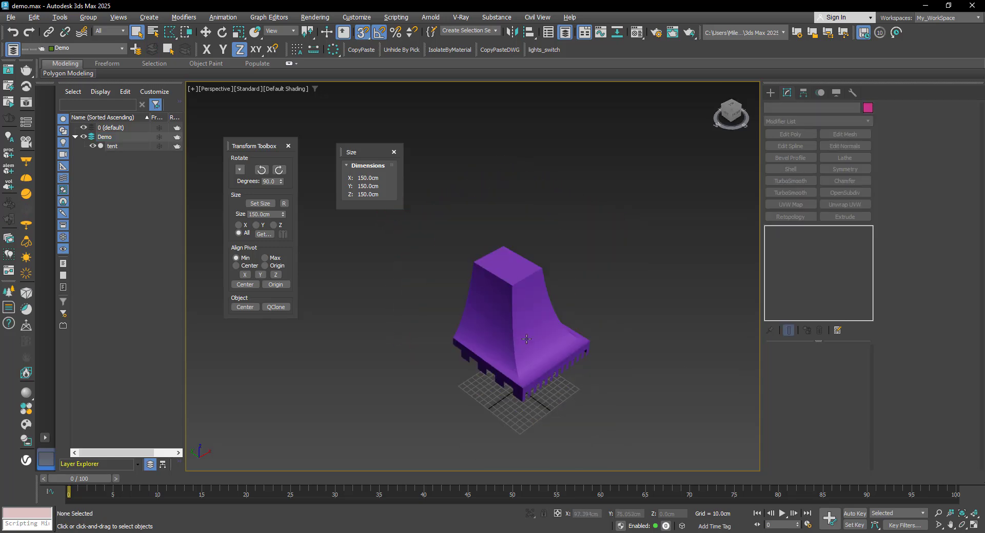
key(ctrl+z)
key(ctrl+z)
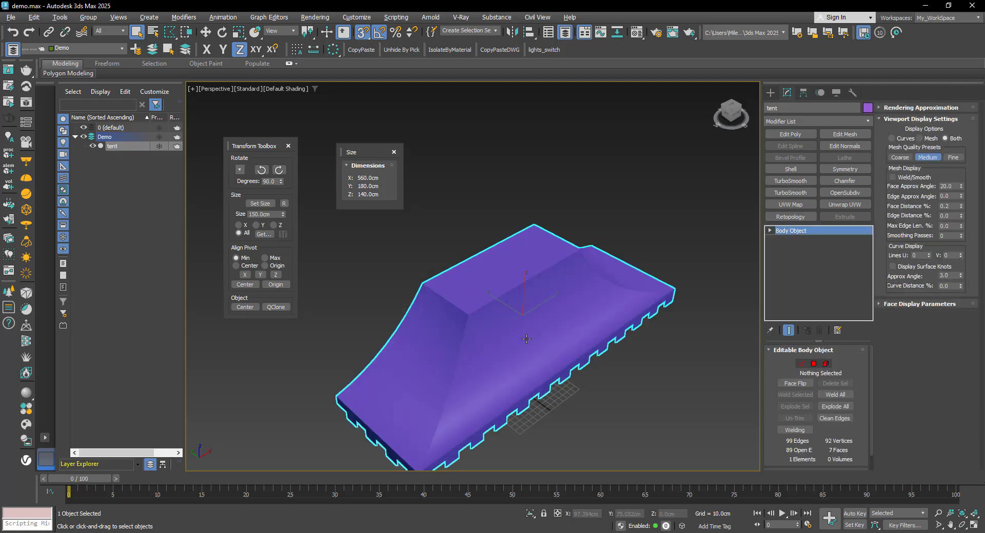
scroll(511, 359, down, 3)
alt+middle_drag(508, 368, 476, 365)
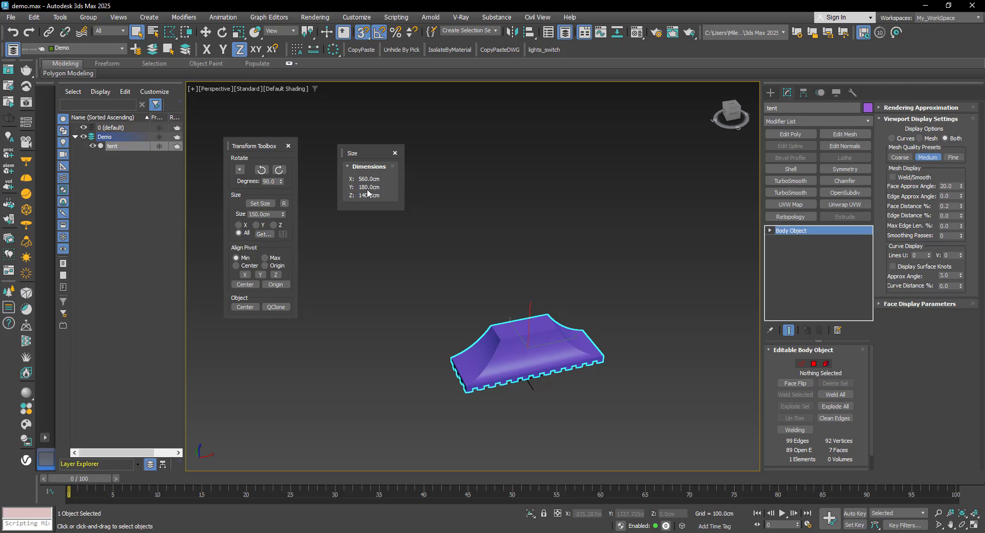
- Align the tent's pivot to its minimum along the Z axis
scroll(487, 328, up, 1)
scroll(481, 321, up, 5)
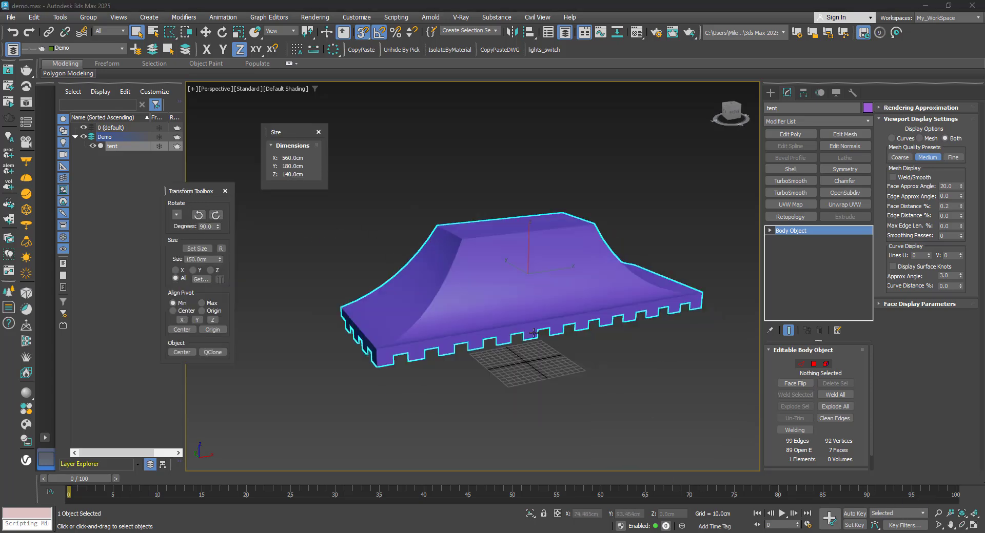
alt+middle_drag(518, 319, 626, 270)
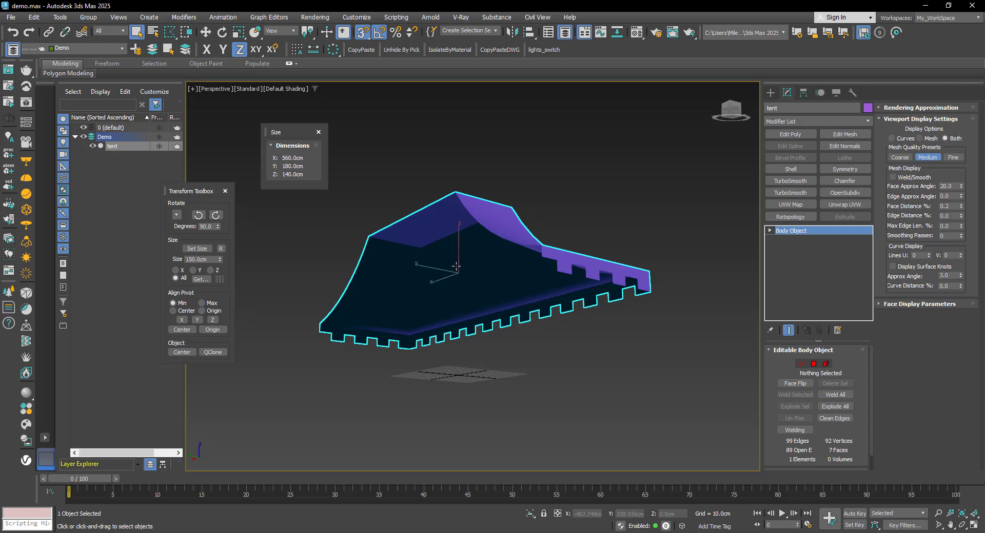
alt+middle_drag(456, 266, 428, 276)
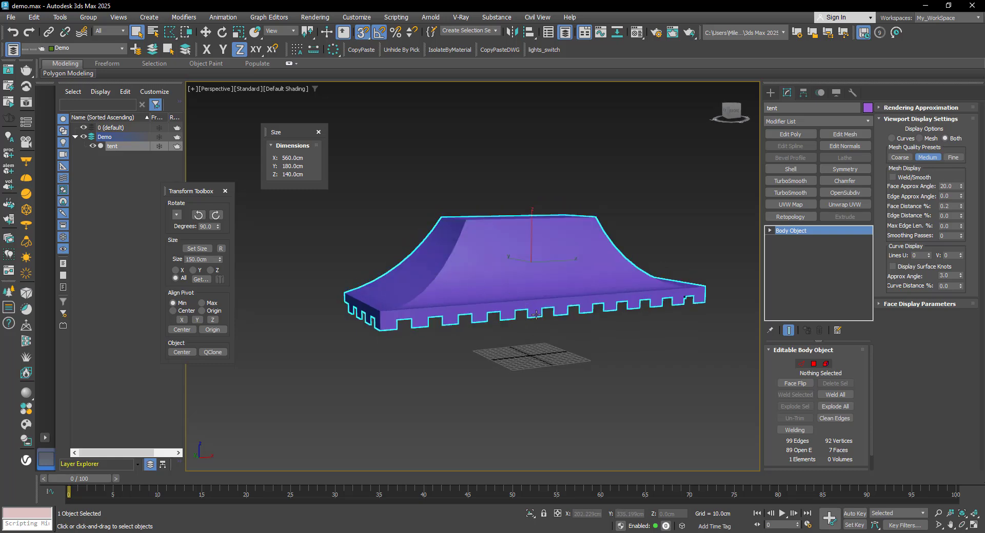
middle_drag(530, 264, 518, 240)
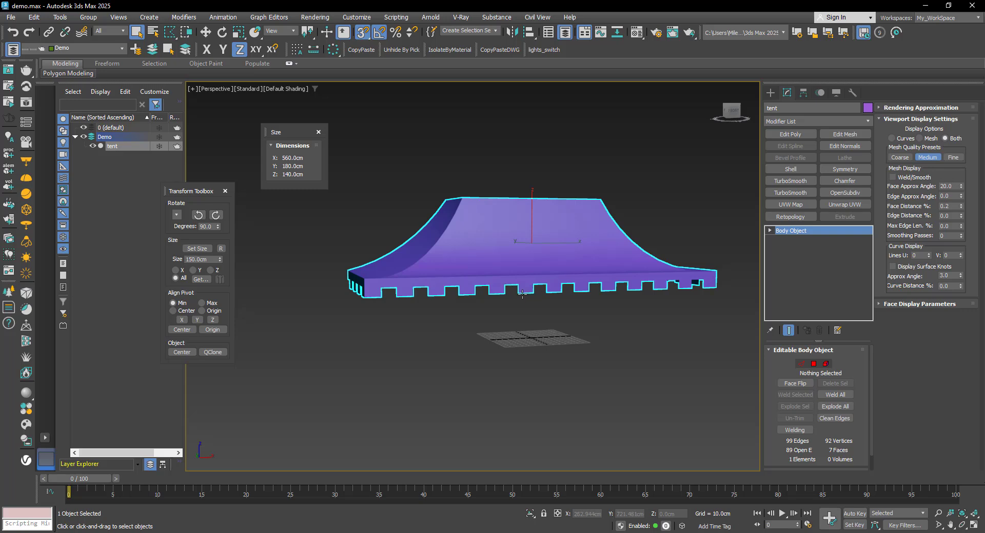
mouse_move(518, 284)
alt+middle_down()
mouse_move(527, 264)
mouse_move(529, 279)
alt+middle_up()
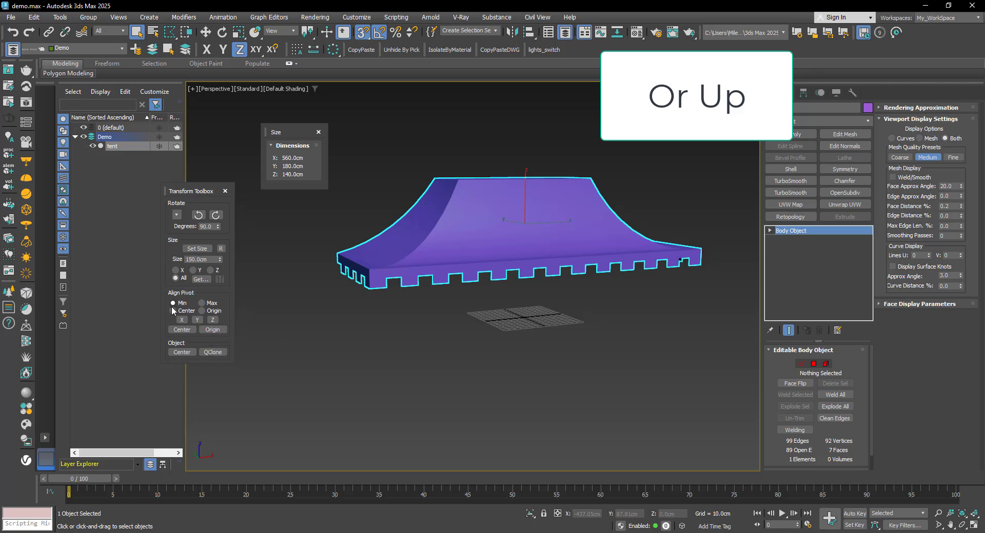
click(212, 321)
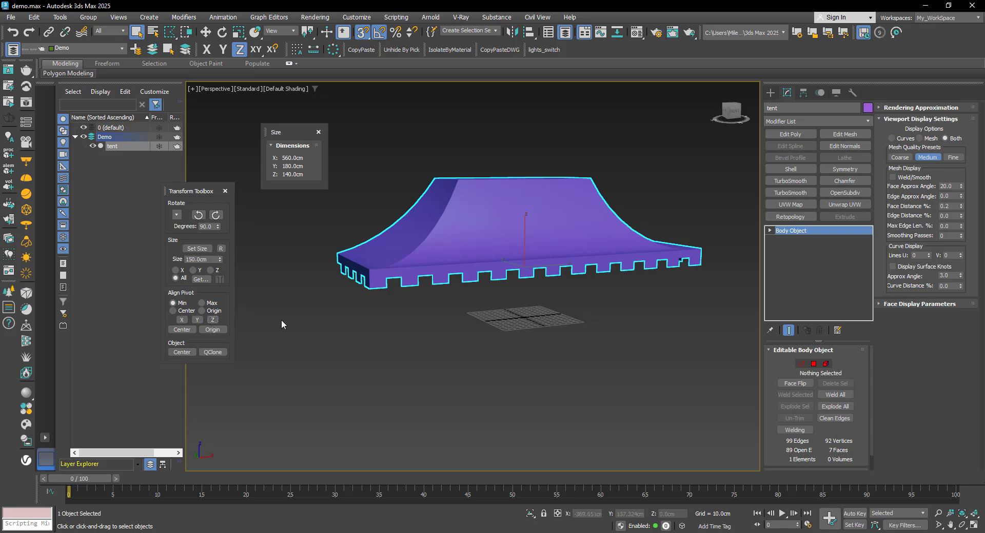
- Examine the pivot's position at the tent's bottom edge in the front view, and return to the perspective view
alt+middle_drag(501, 256, 491, 243)
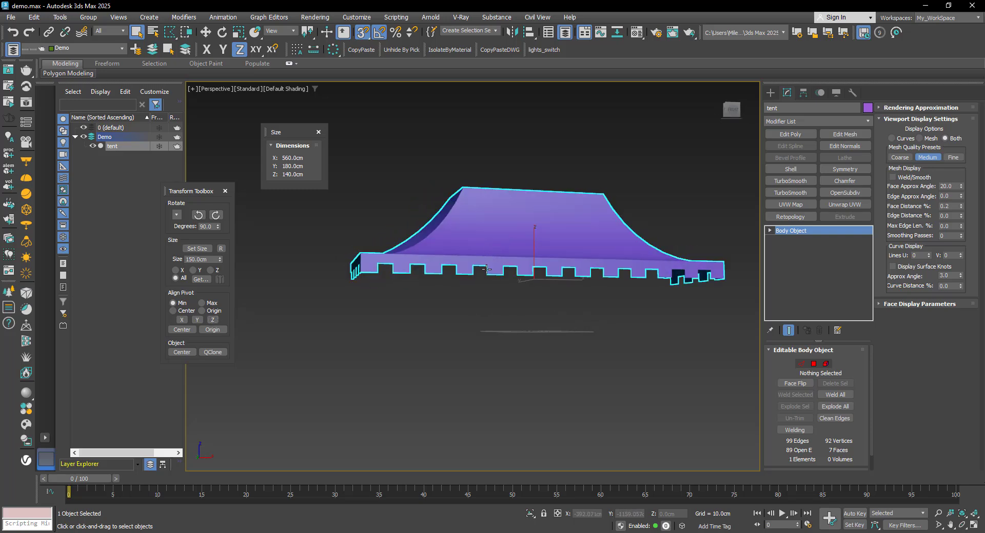
key(f)
scroll(476, 310, down, 2)
scroll(509, 308, up, 8)
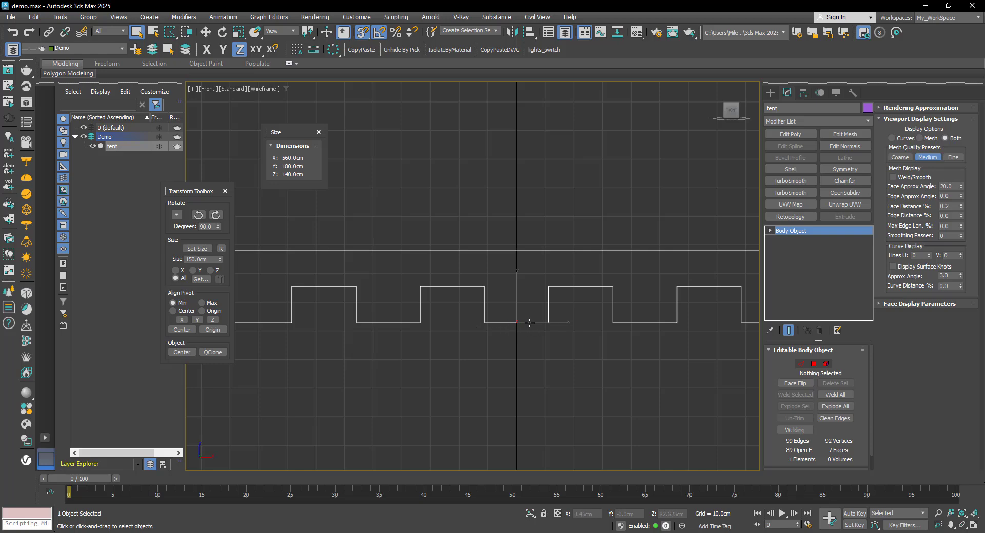
scroll(533, 325, down, 5)
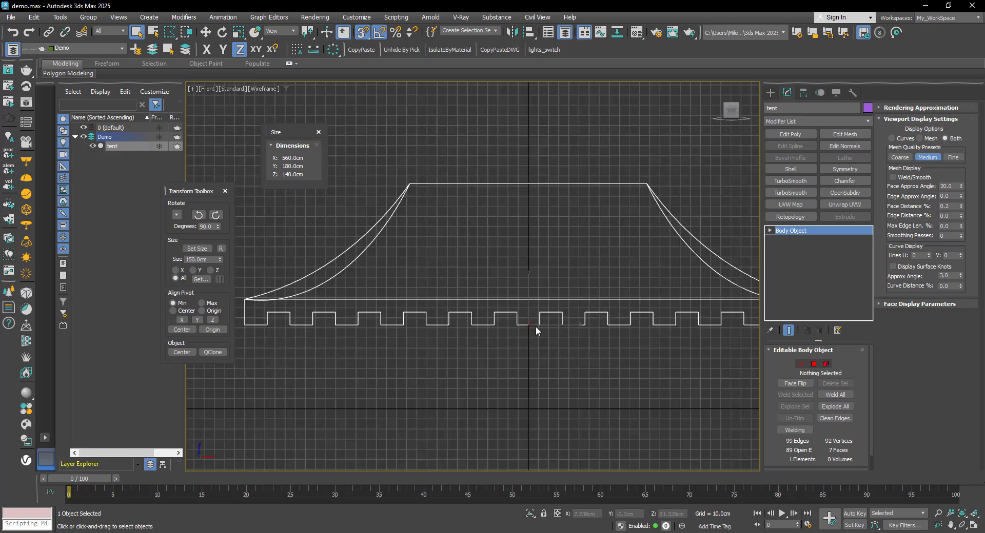
key(p)
alt+middle_drag(494, 270, 559, 351)
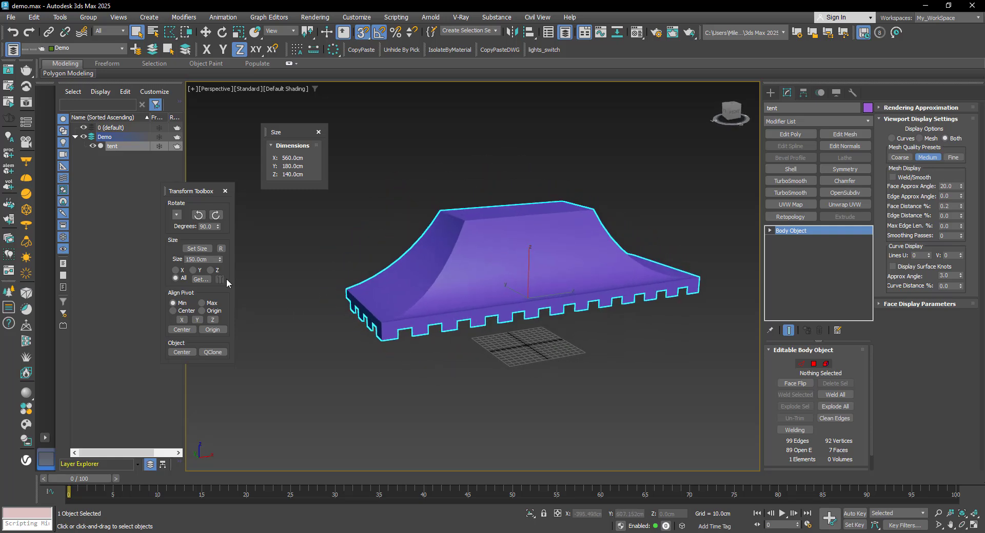
- Set the tent's size along the Z axis to 180 cm
click(210, 271)
double_click(208, 260)
text(180)
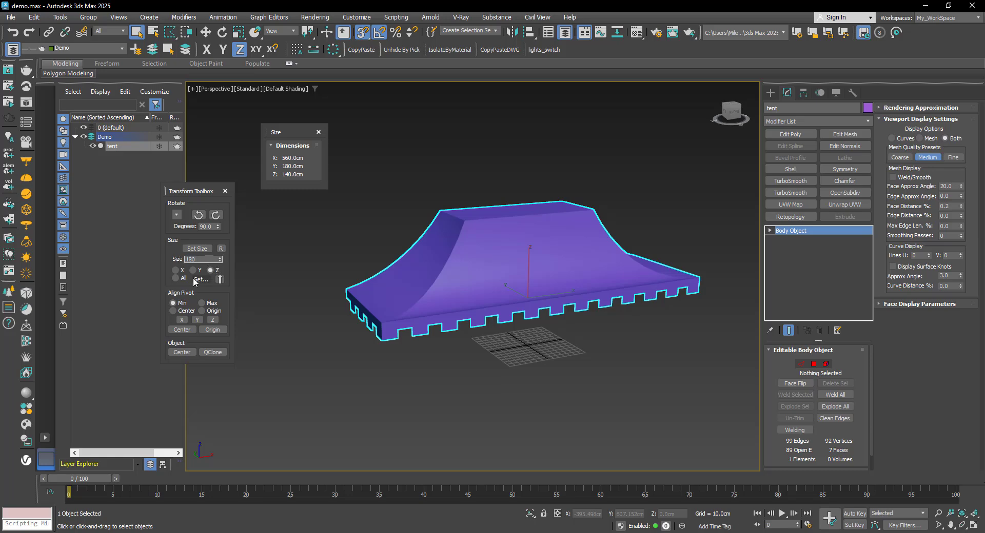
click(197, 249)
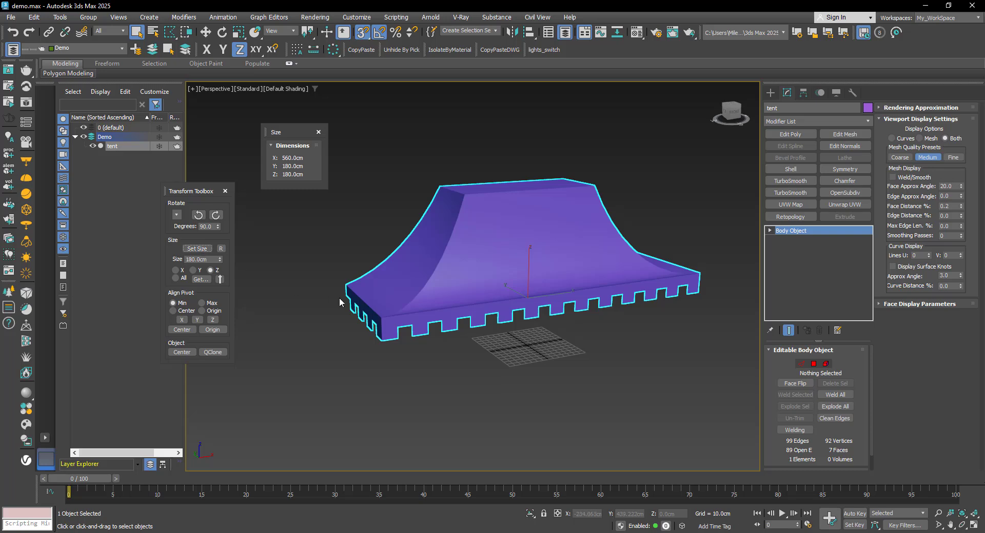
middle_drag(465, 308, 460, 289)
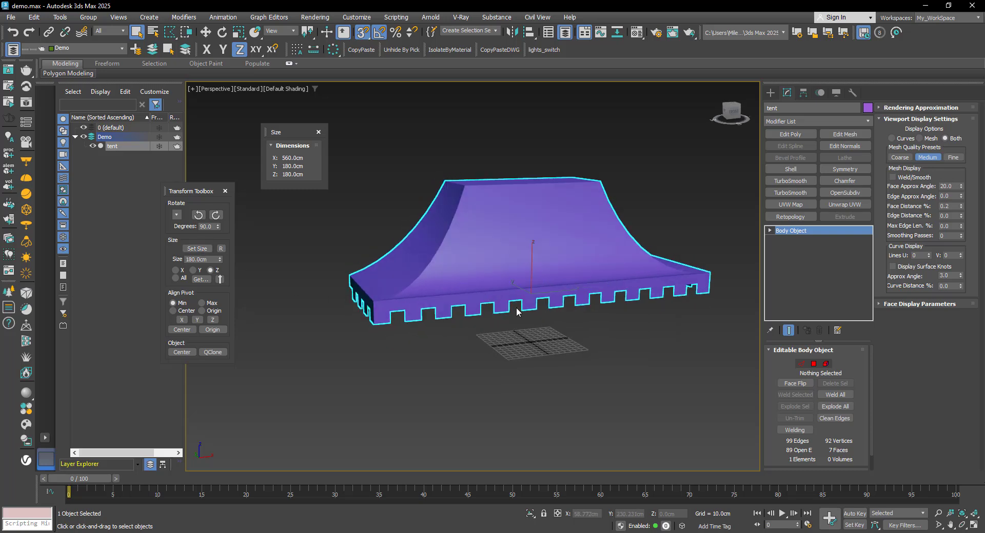
mouse_move(487, 240)
middle_down()
mouse_move(487, 226)
mouse_move(482, 248)
middle_up()
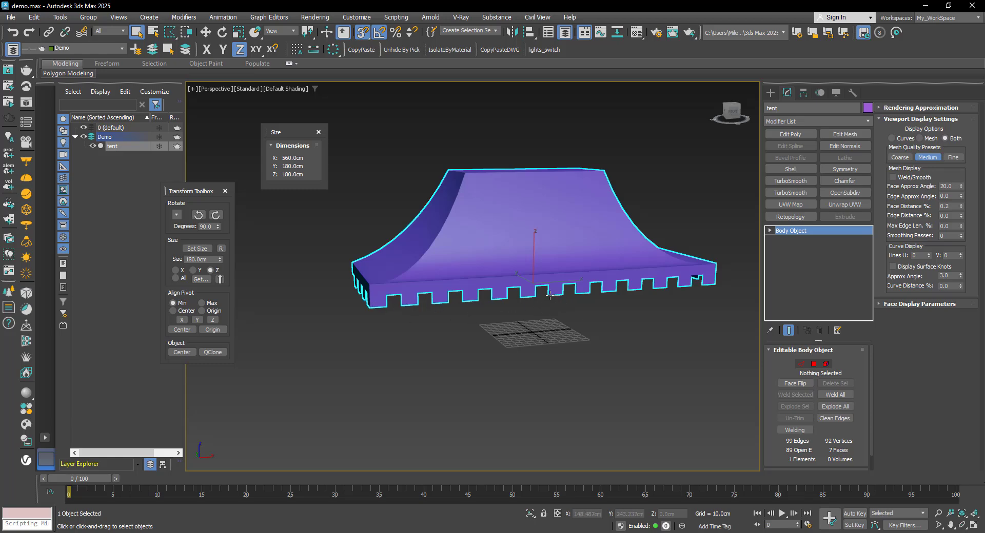
- Align the tent's pivot to its minimum on the X and Y axes, using wireframe display to check the corner
alt+middle_drag(472, 275, 523, 326)
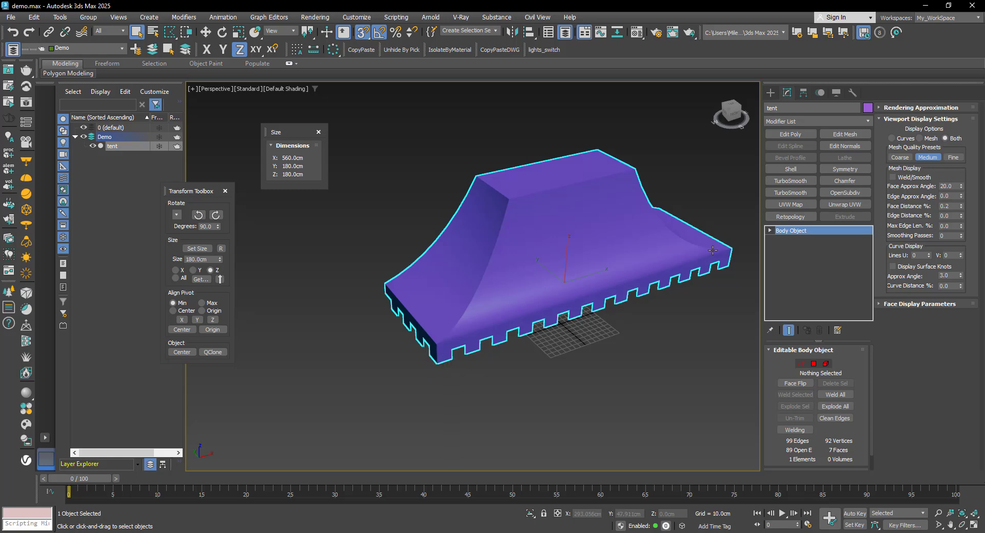
alt+middle_drag(444, 318, 443, 350)
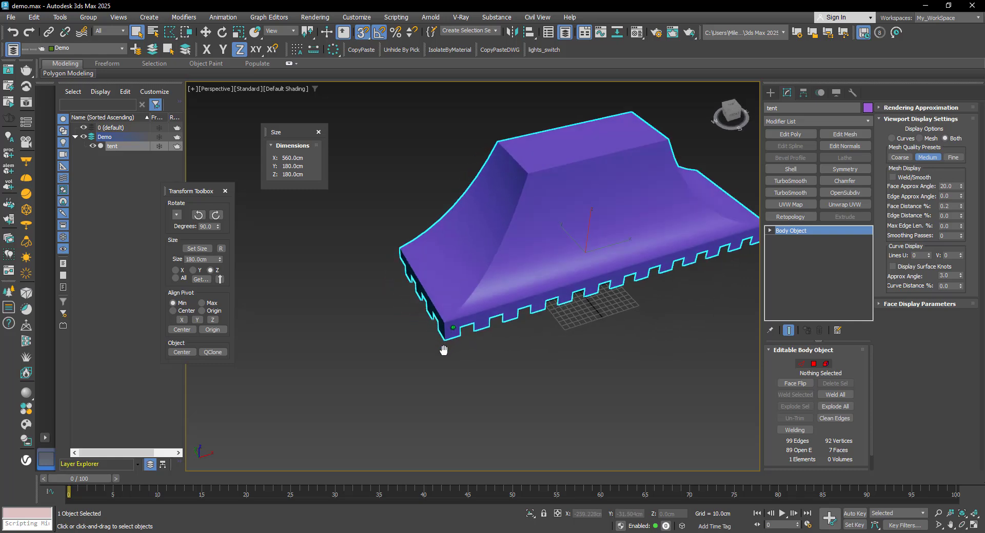
key(F3)
alt+middle_drag(472, 292, 451, 300)
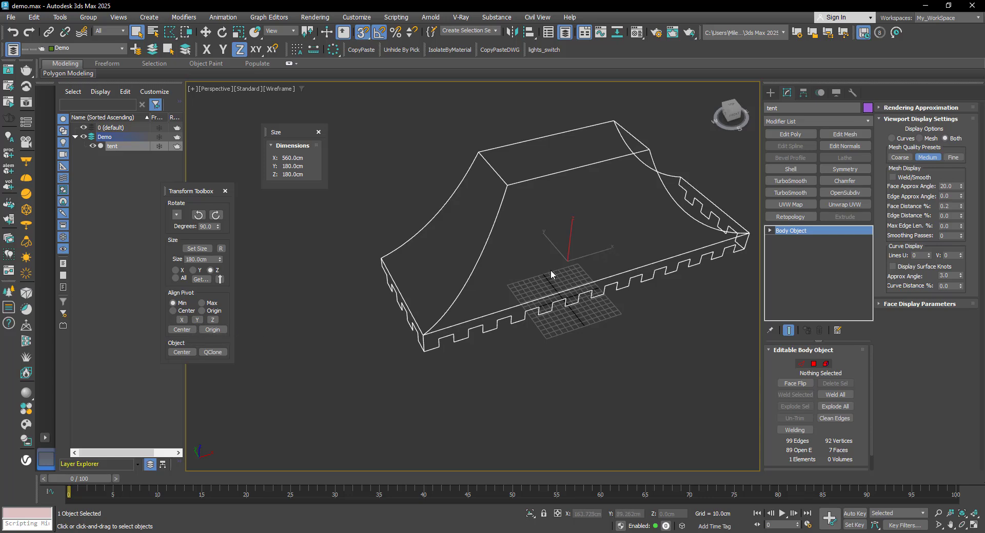
click(172, 303)
click(181, 319)
middle_drag(412, 316, 417, 292)
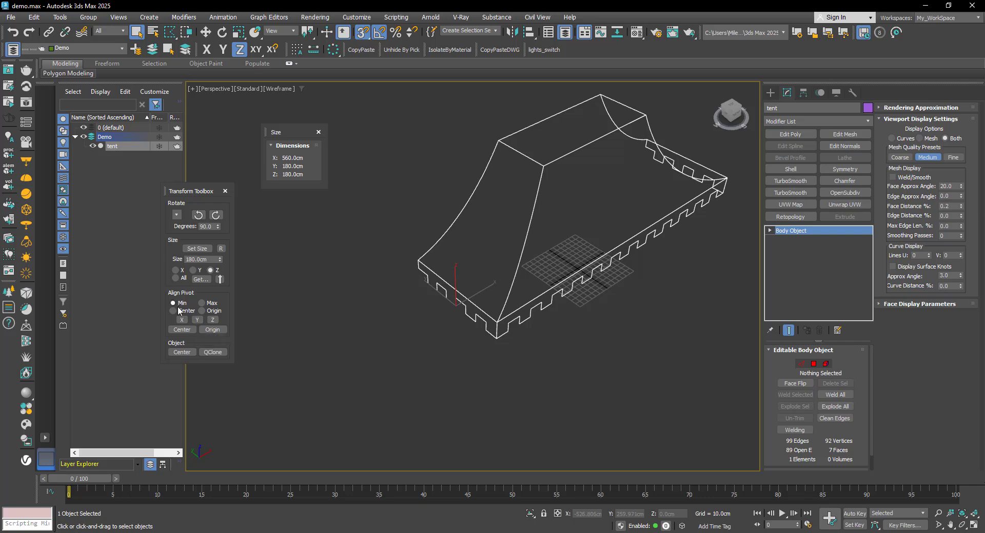
click(196, 320)
mouse_move(423, 336)
alt+middle_down()
mouse_move(470, 318)
mouse_move(454, 358)
alt+middle_up()
key(F3)
alt+middle_drag(464, 311, 420, 352)
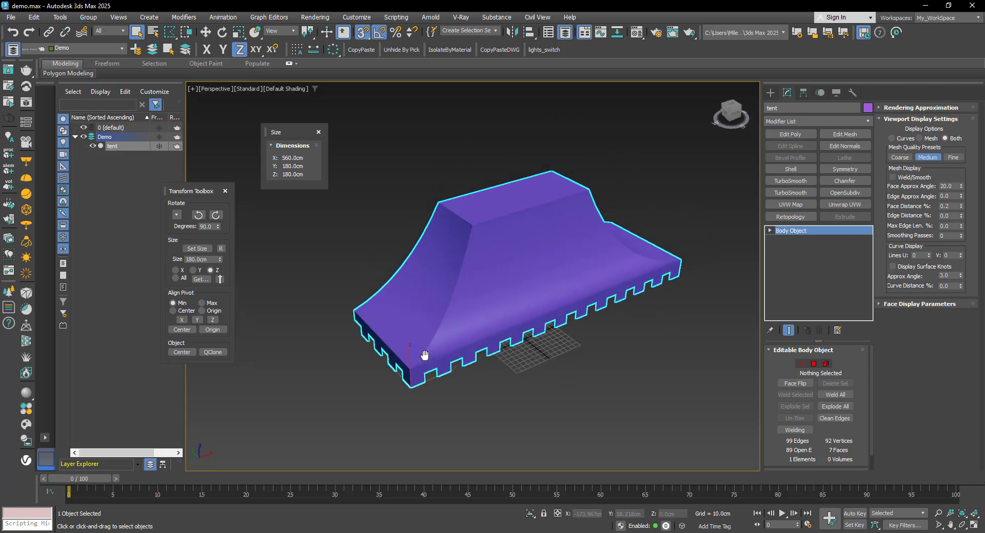
- Set the tent's size along the X axis to 600 cm
click(175, 271)
click(219, 279)
drag(211, 260, 185, 258)
text(600)
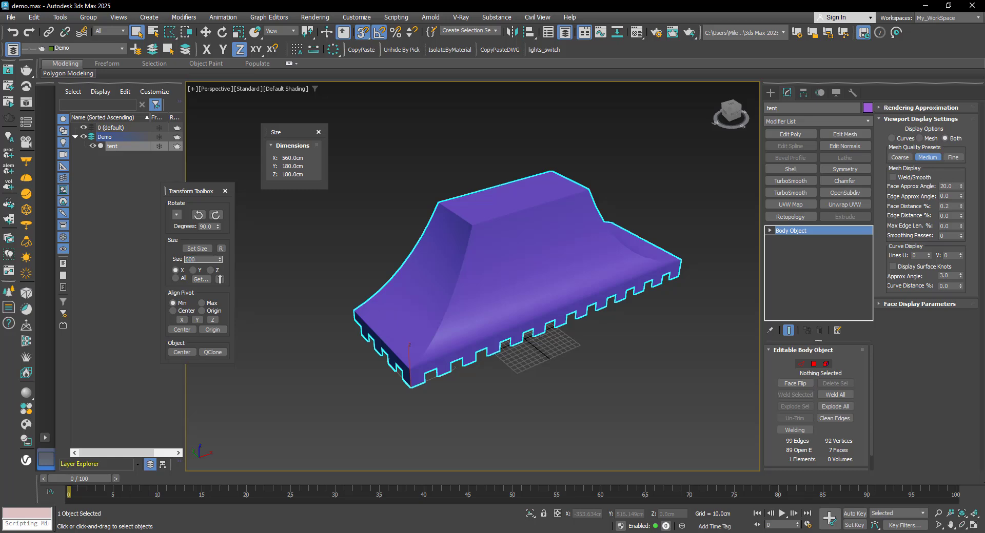
click(197, 248)
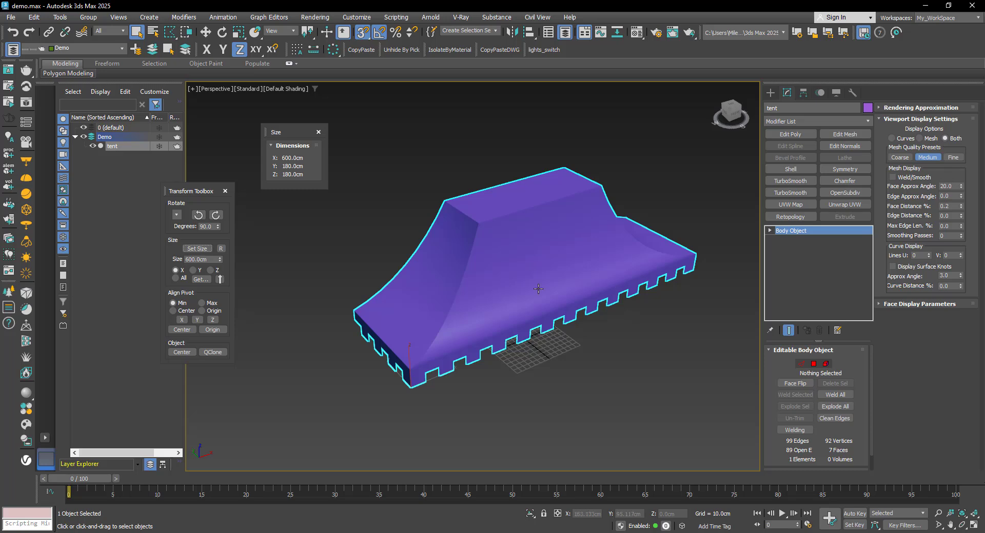
- Get the tent's Y dimension and set its size along that axis to 220 cm
click(194, 270)
click(199, 279)
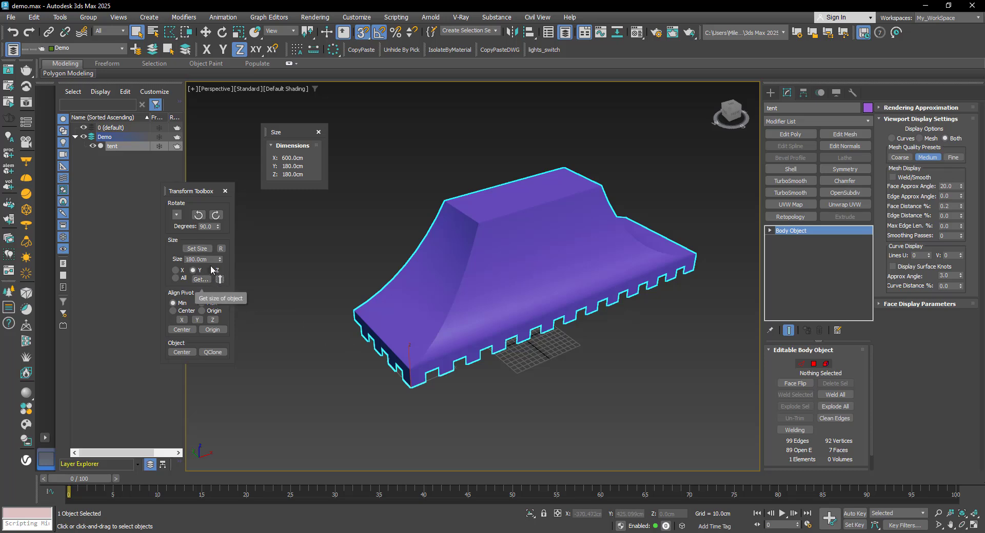
double_click(203, 260)
text(22)
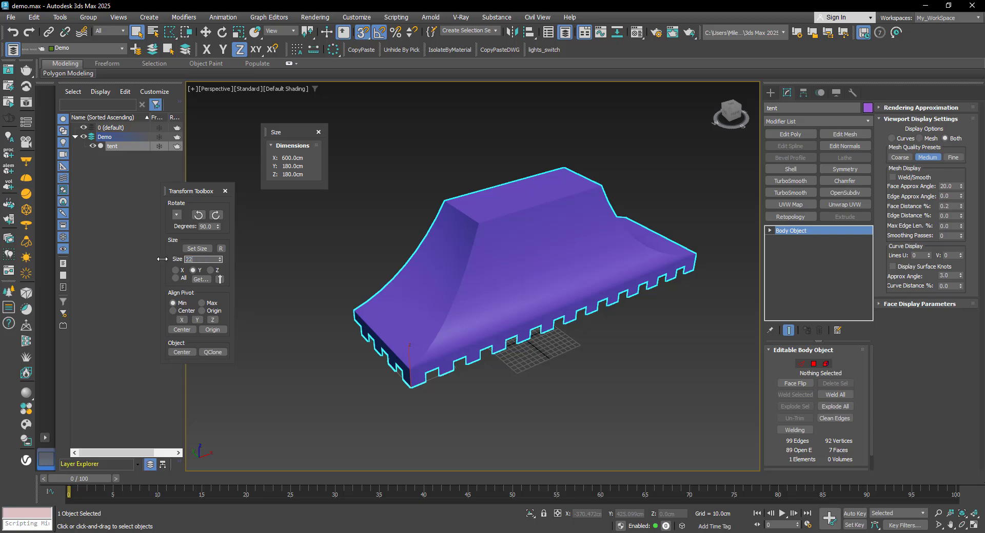
text(0)
click(197, 248)
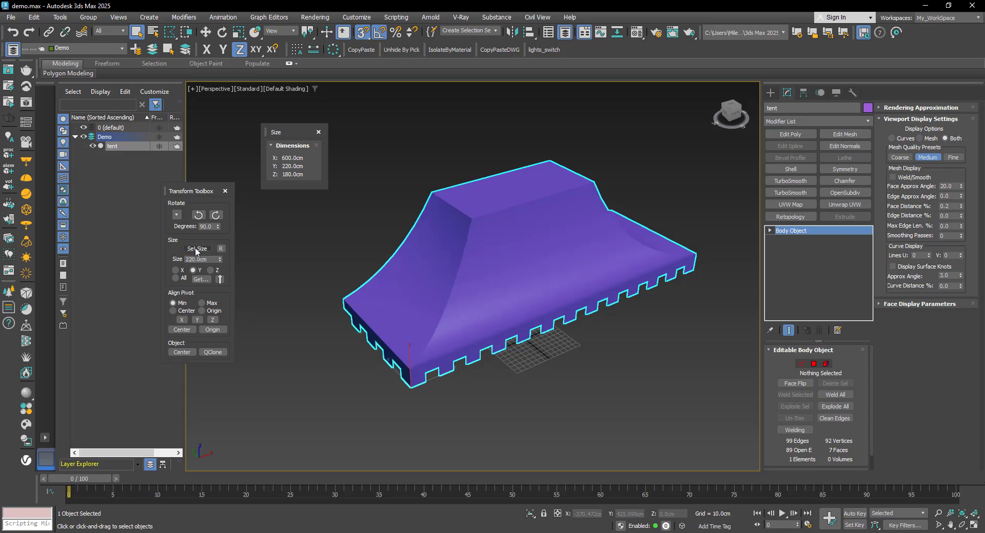
alt+middle_drag(307, 294, 417, 308)
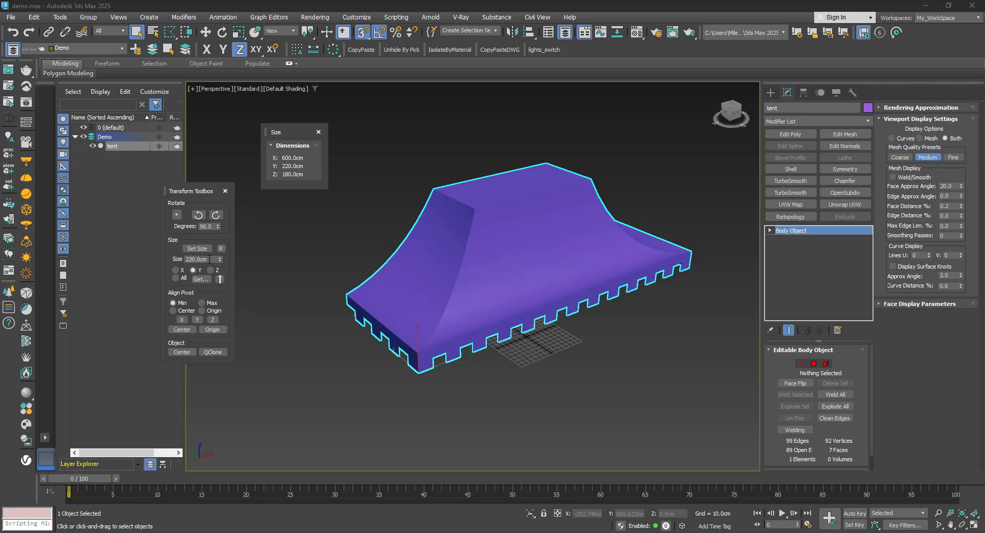
- Enlarge the tent along the Y axis by 45 cm with the relative size entry r45, giving 265 cm
click(193, 270)
double_click(201, 259)
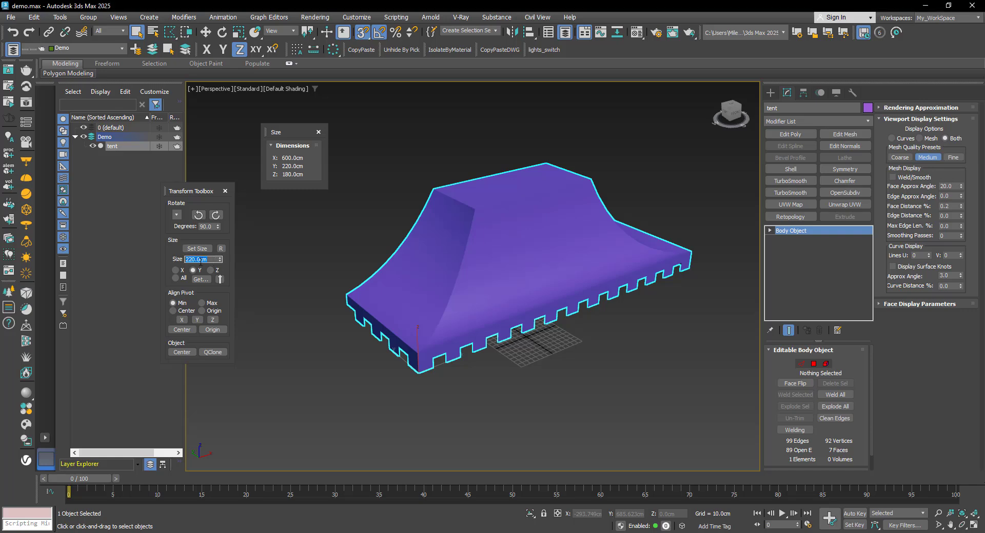
key(BackSpace)
text(r45)
key(Return)
click(193, 270)
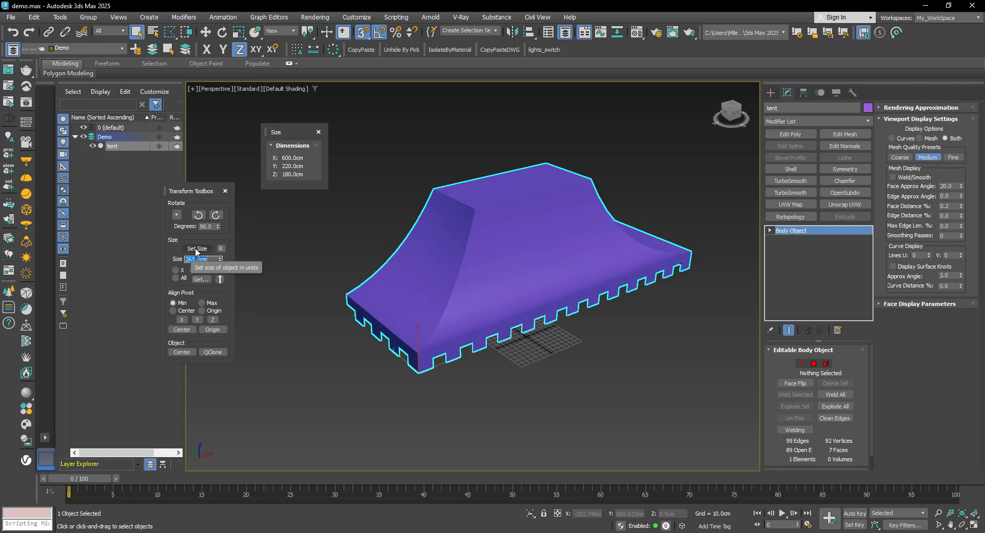
click(196, 249)
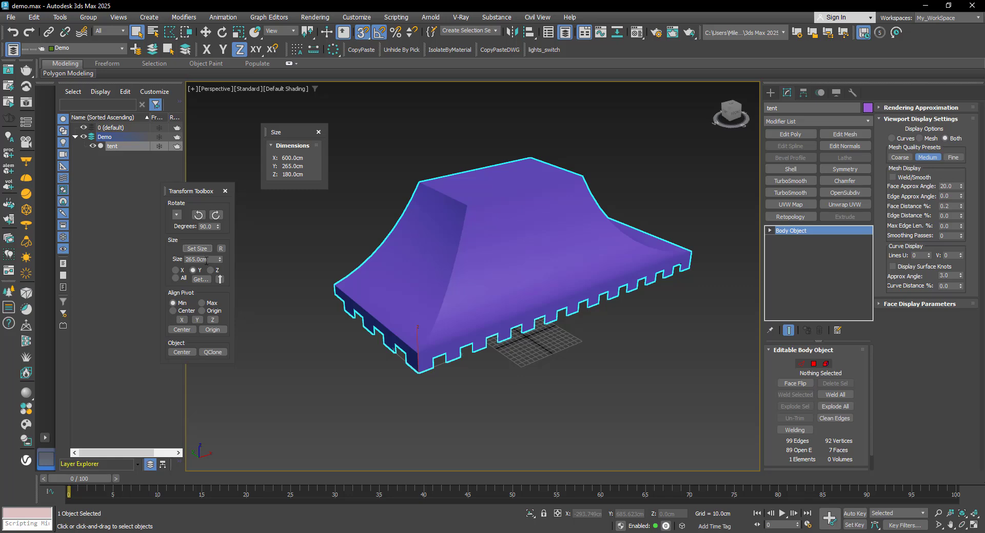
- Reduce the tent's Y-axis size by 15 cm with the relative entry r-15, giving 250 cm
click(206, 260)
text(r-15)
key(Return)
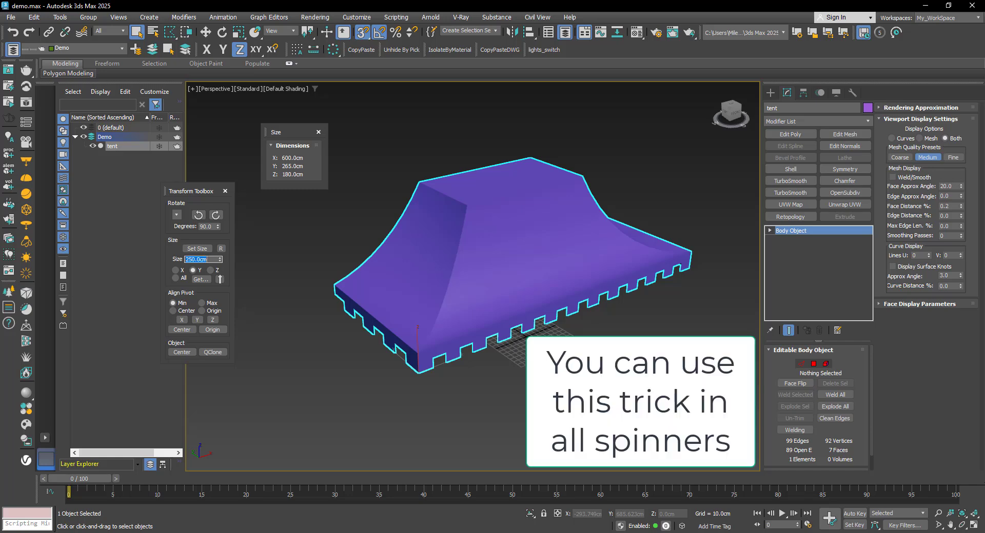
click(196, 248)
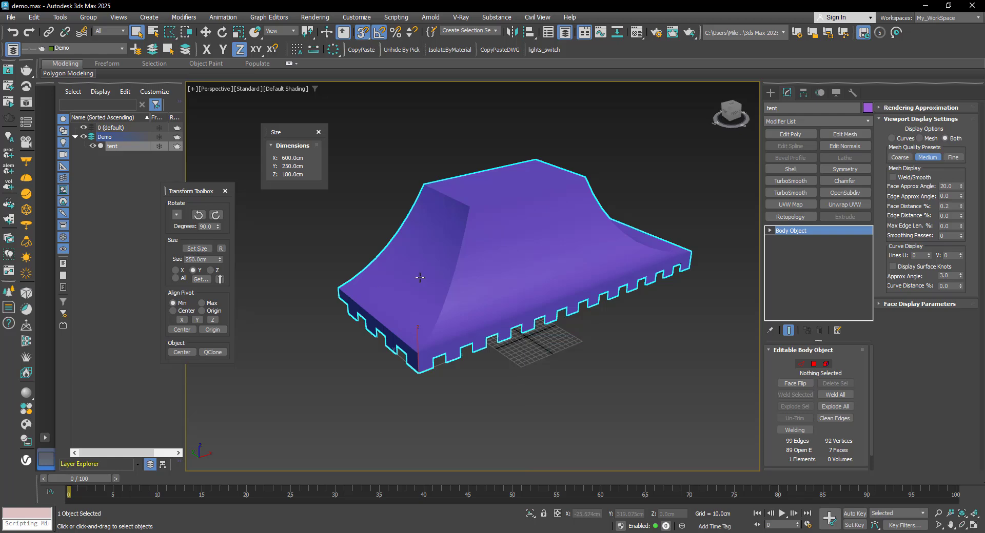
mouse_move(419, 277)
middle_down()
mouse_move(391, 272)
mouse_move(435, 284)
middle_up()
scroll(417, 282, down, 4)
scroll(440, 275, up, 3)
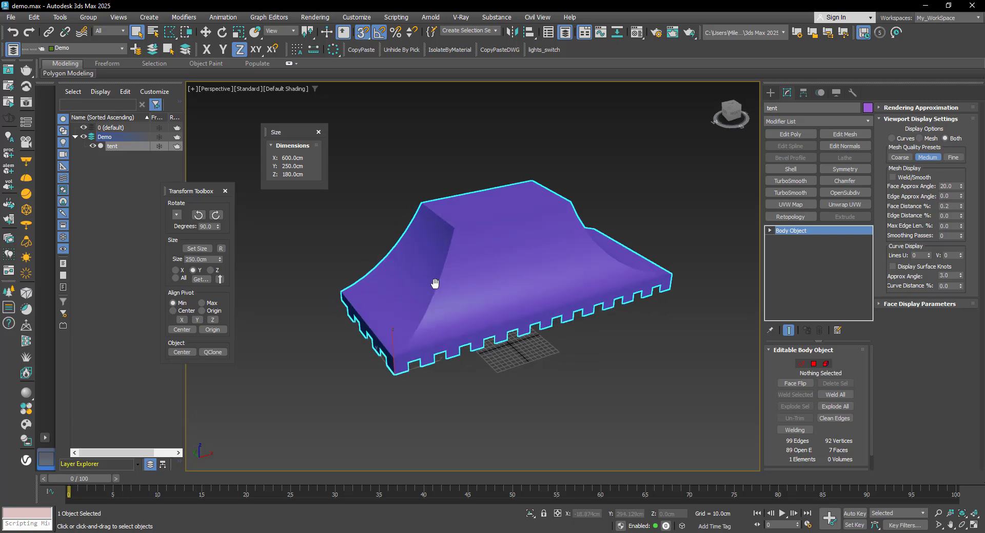